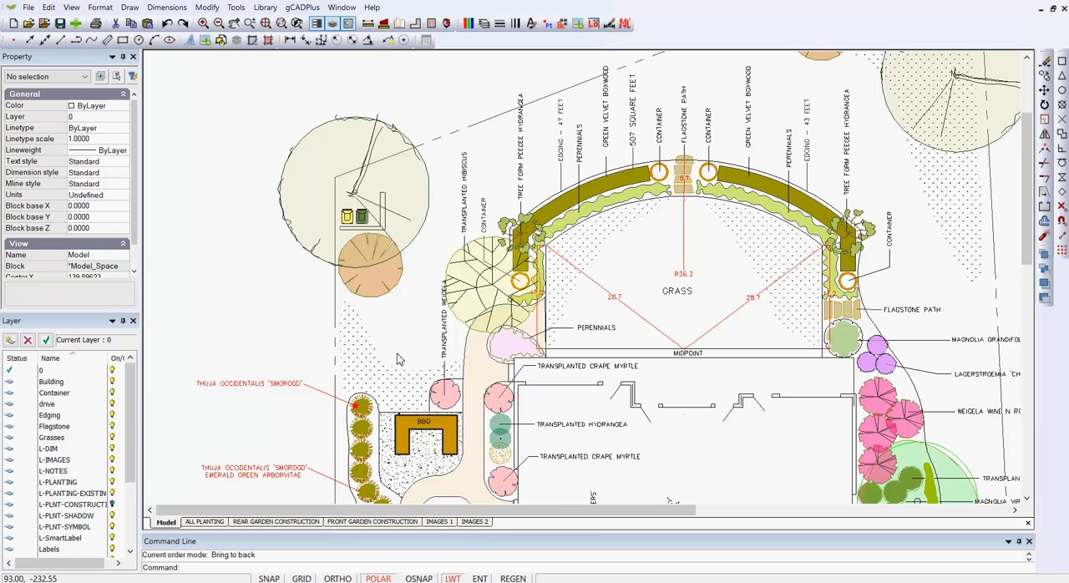
- View the ALL PLANTING layout and return to the model space planting plan
left_click(209, 523)
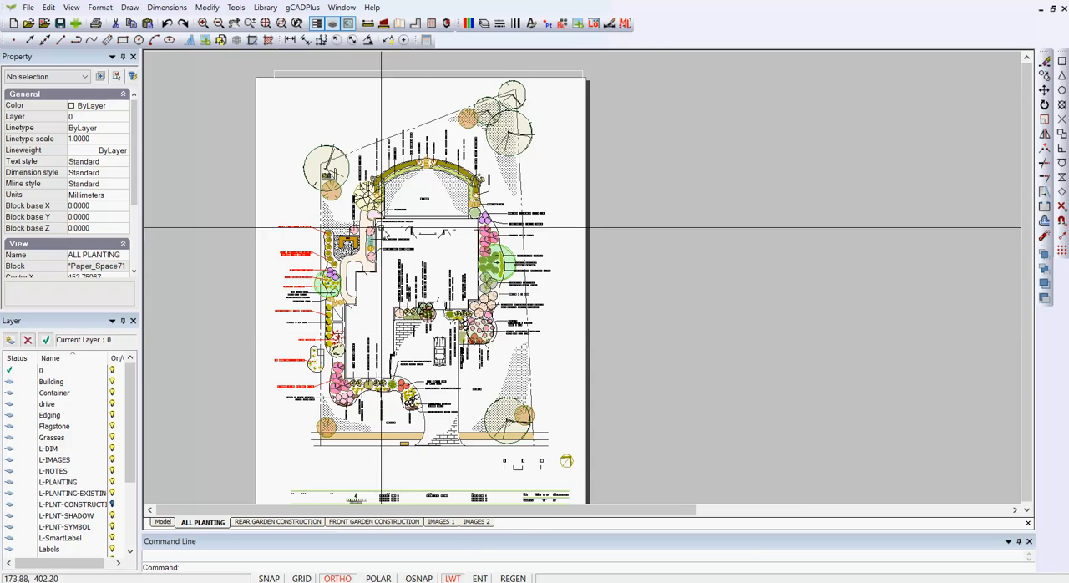
scroll(363, 220, "up", 1)
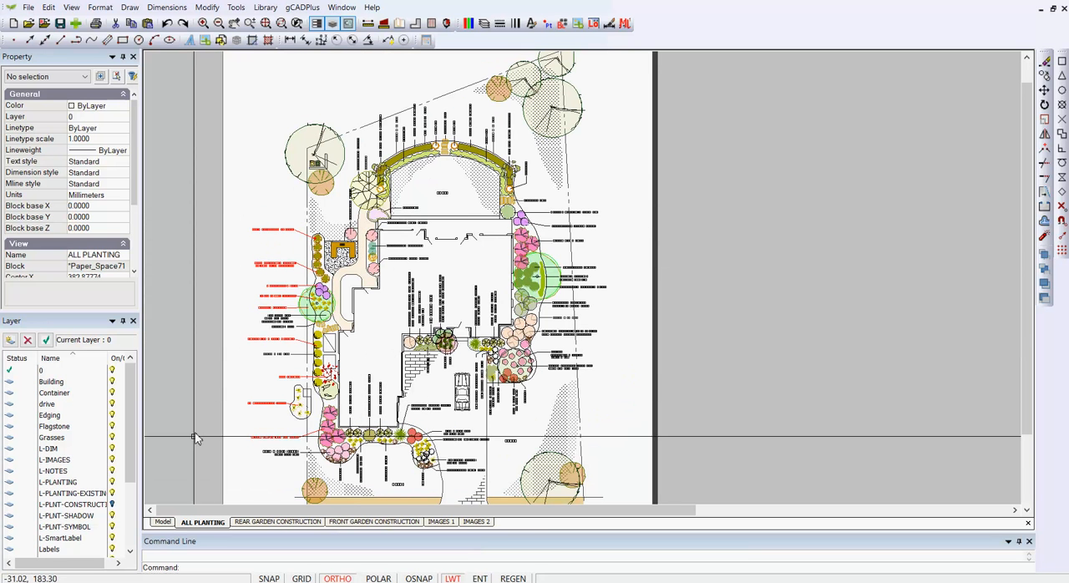
left_click(167, 522)
scroll(317, 203, "up", 1)
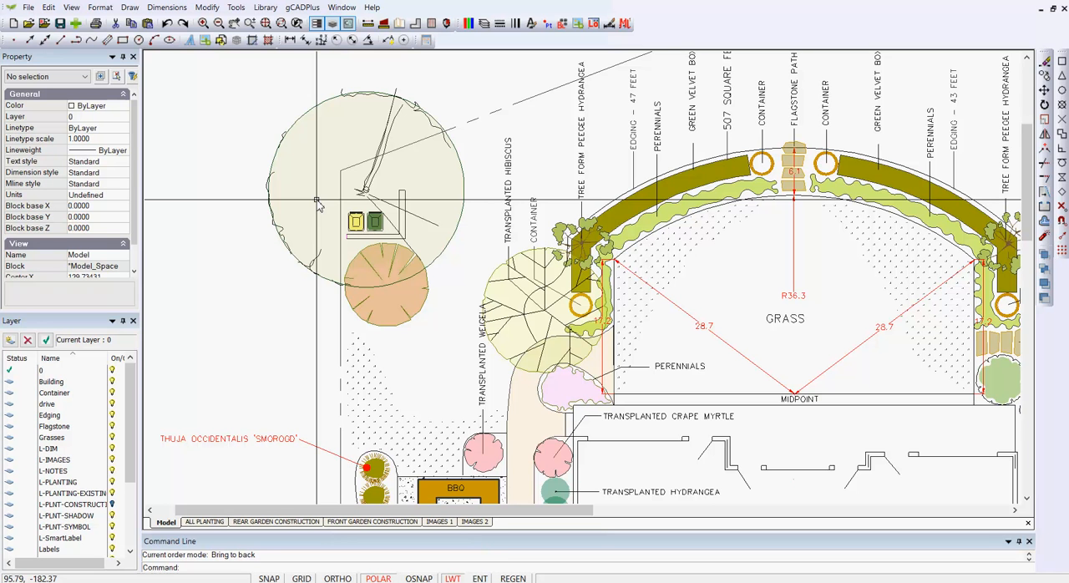
- Open the large tree symbol above the bins as a block, inspect the fill and transparency properties of its circle, and leave the block
left_click(332, 159)
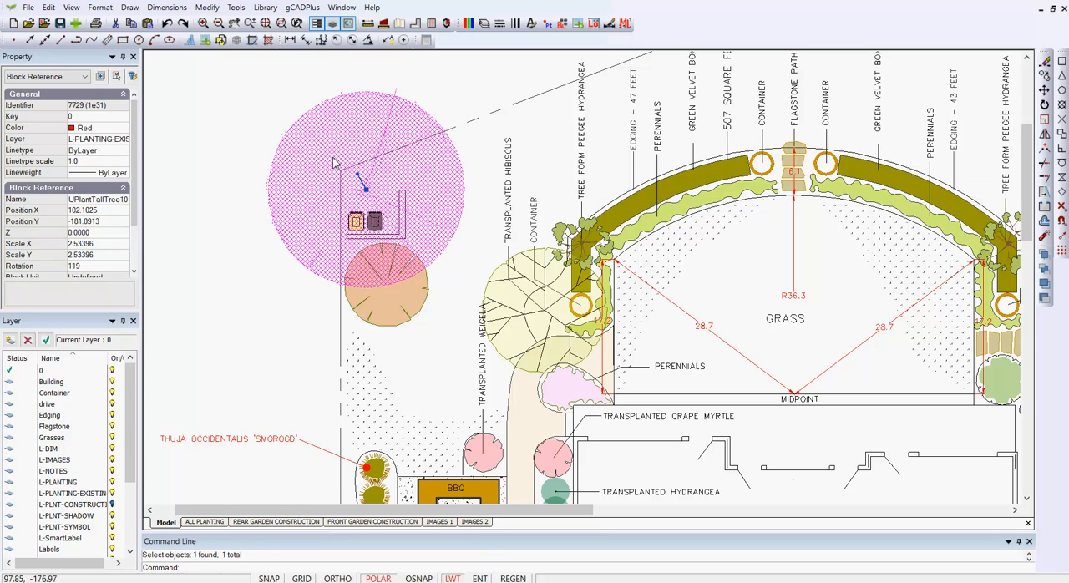
right_click(332, 159)
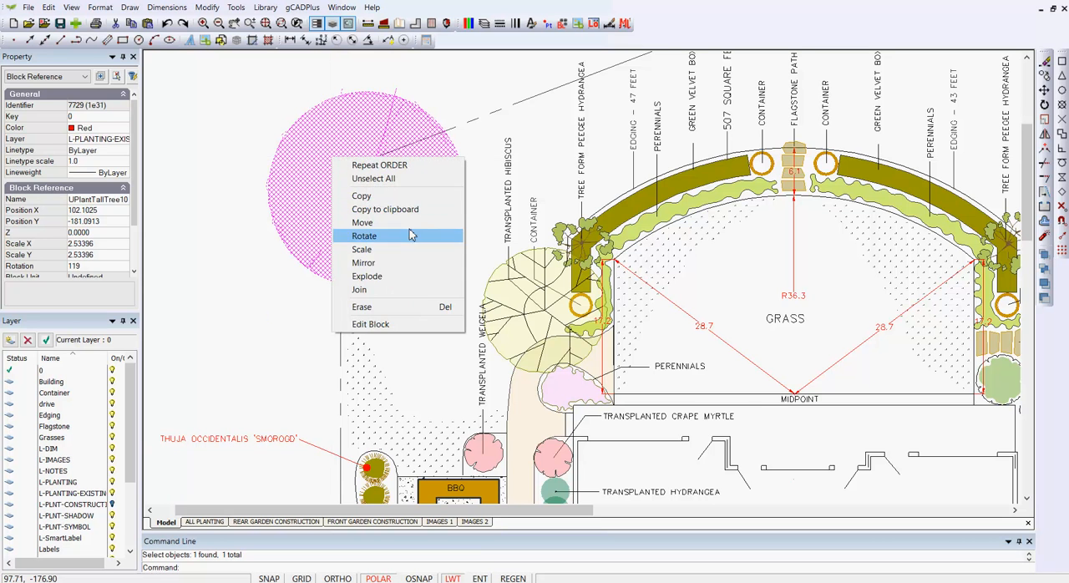
left_click(393, 331)
left_click(451, 233)
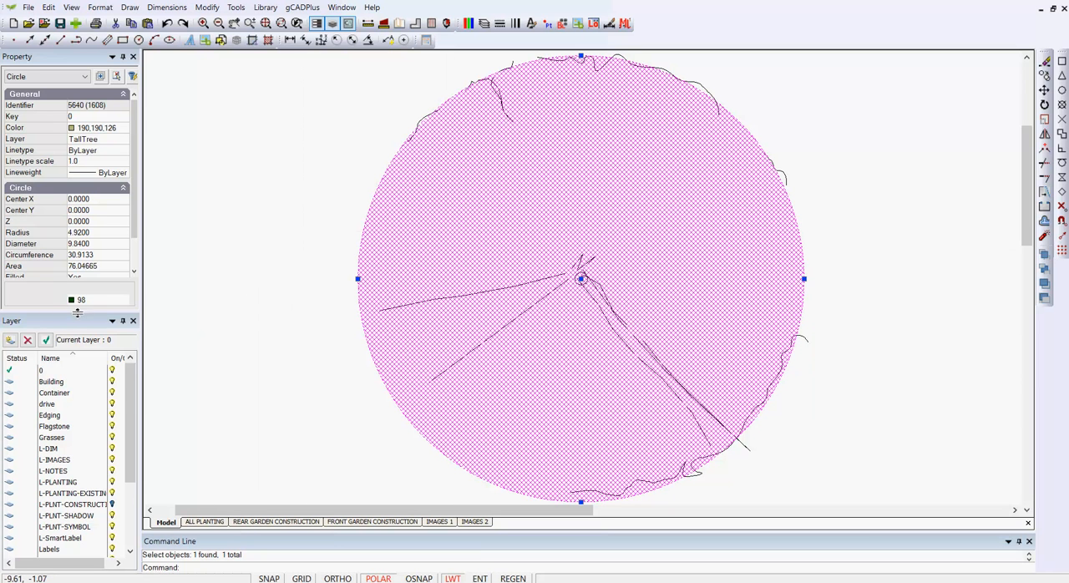
left_click_drag(75, 312, 86, 403)
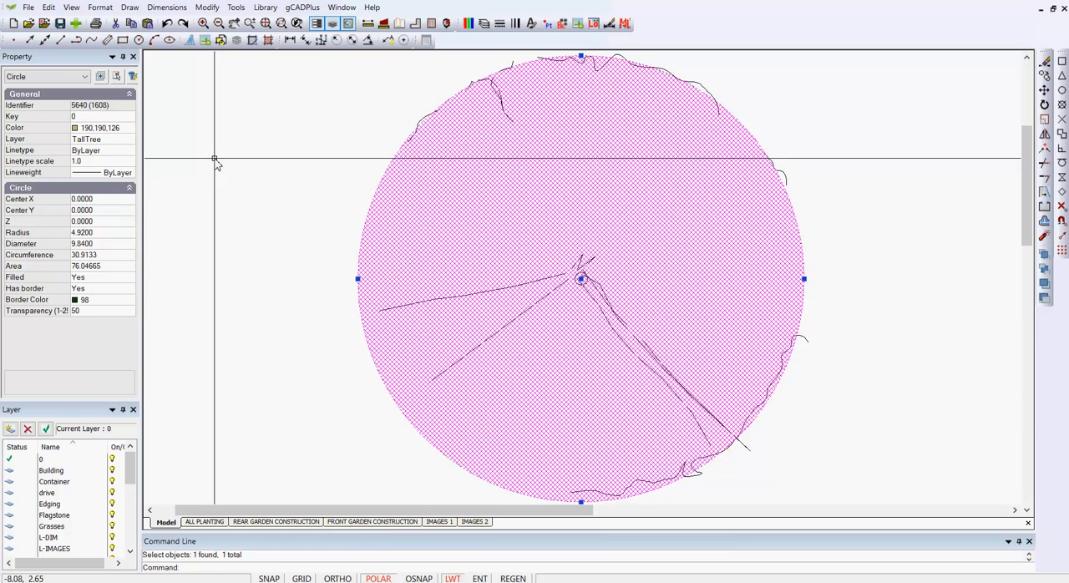
right_click(258, 152)
left_click(280, 156)
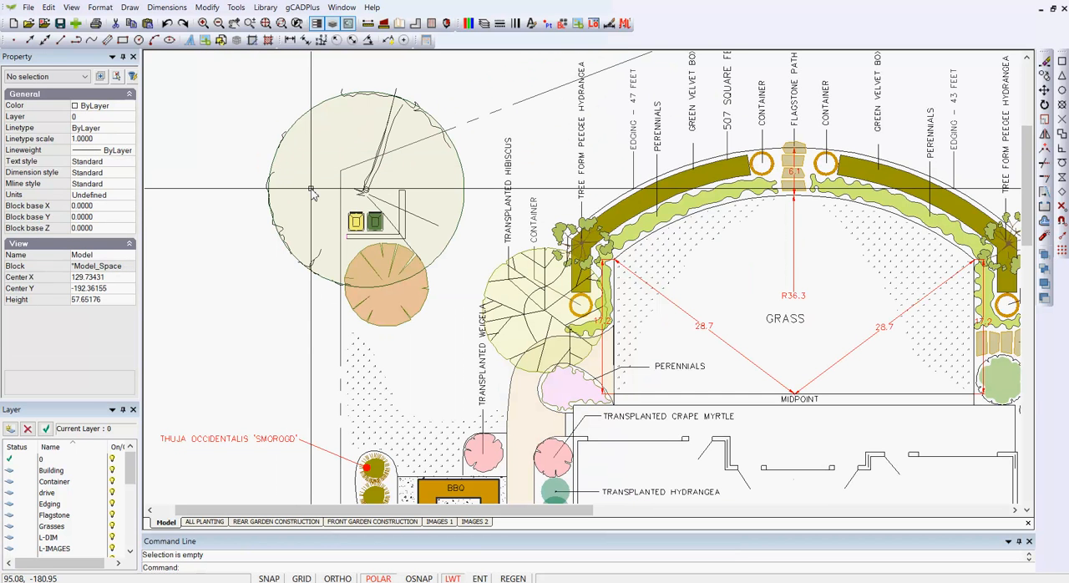
- Examine how the transparent tree canopies overlap the bins, the smaller tree, the container and the path
scroll(359, 219, "up", 4)
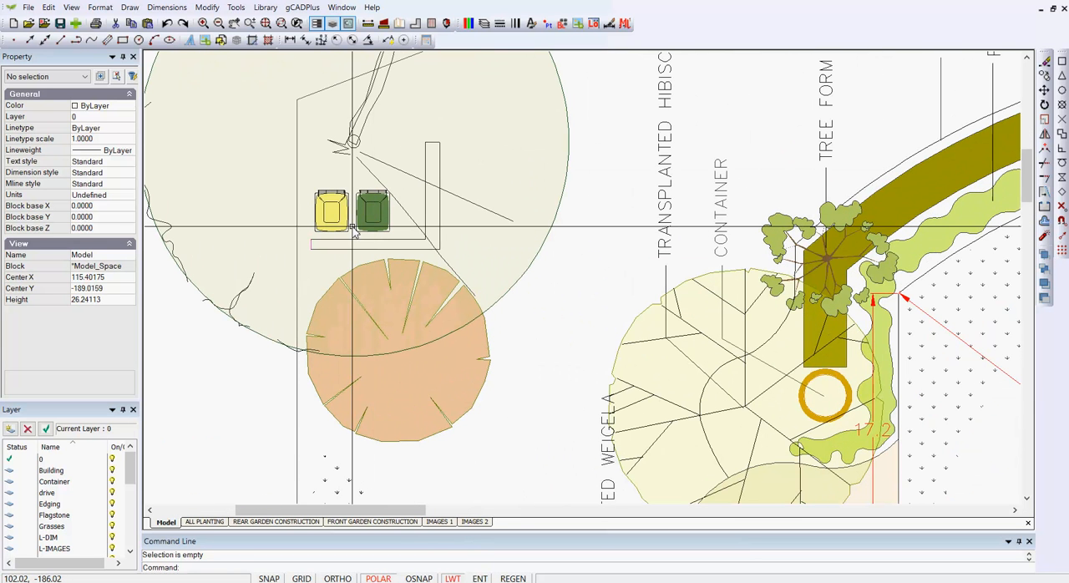
scroll(353, 225, "down", 1)
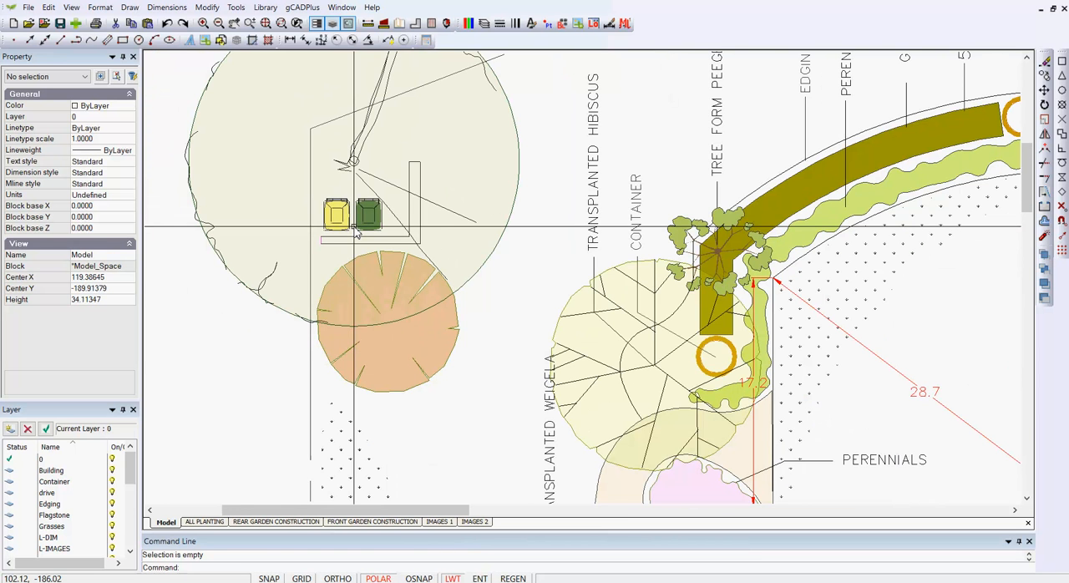
scroll(354, 225, "down", 2)
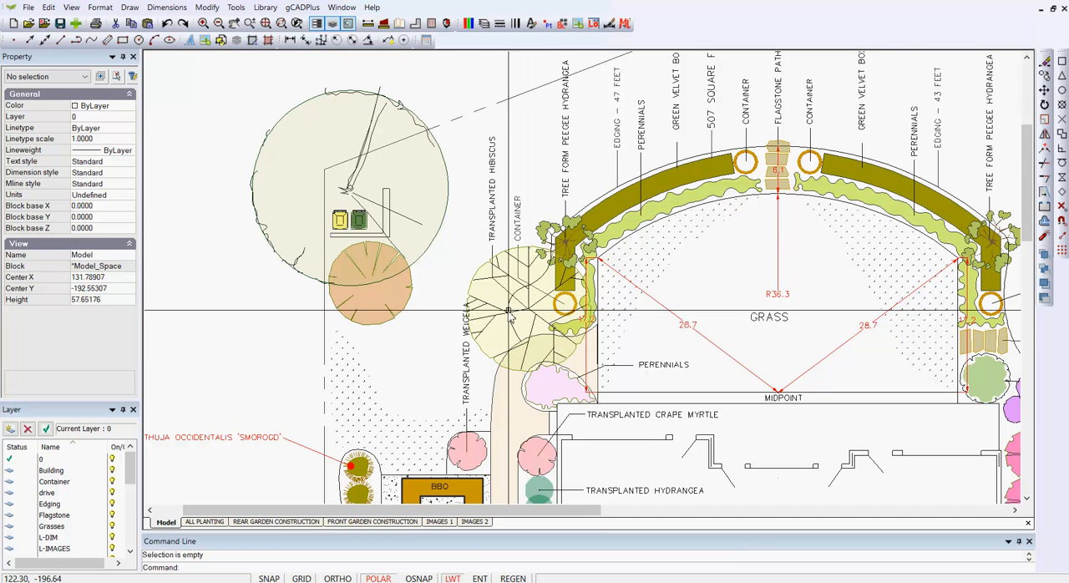
scroll(526, 302, "up", 3)
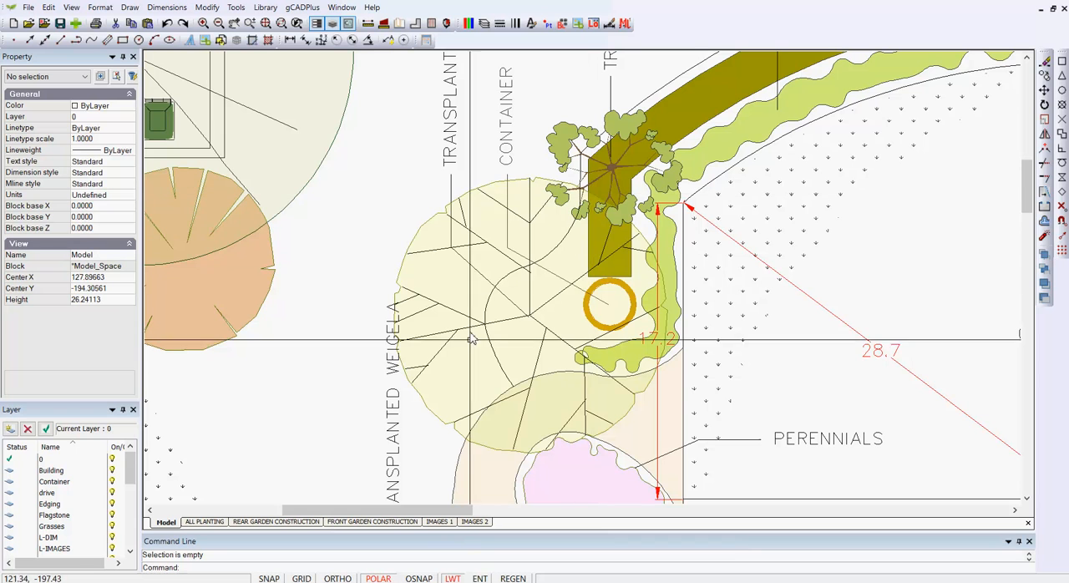
scroll(518, 343, "down", 3)
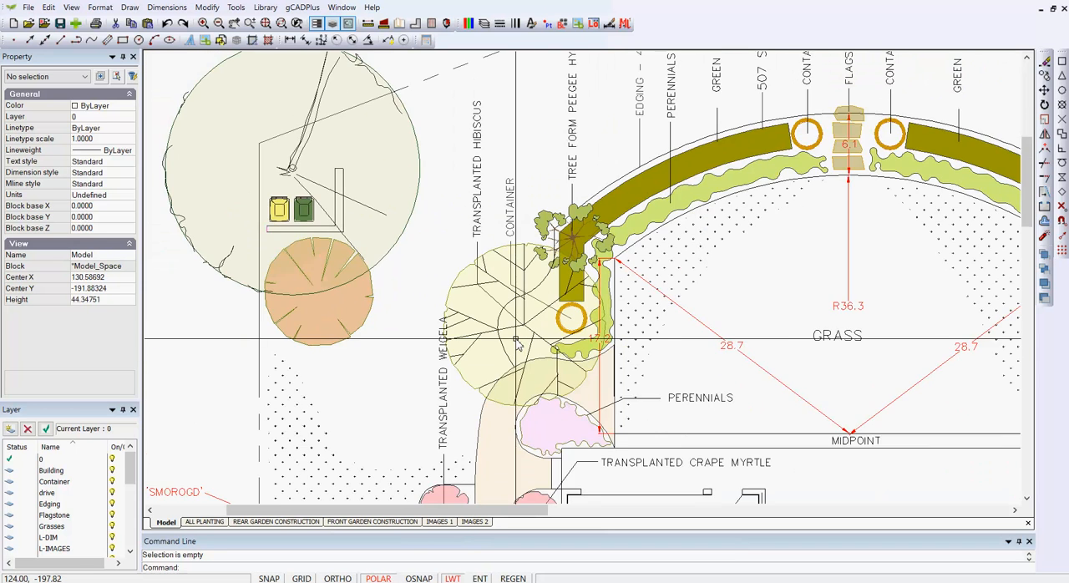
scroll(512, 341, "down", 2)
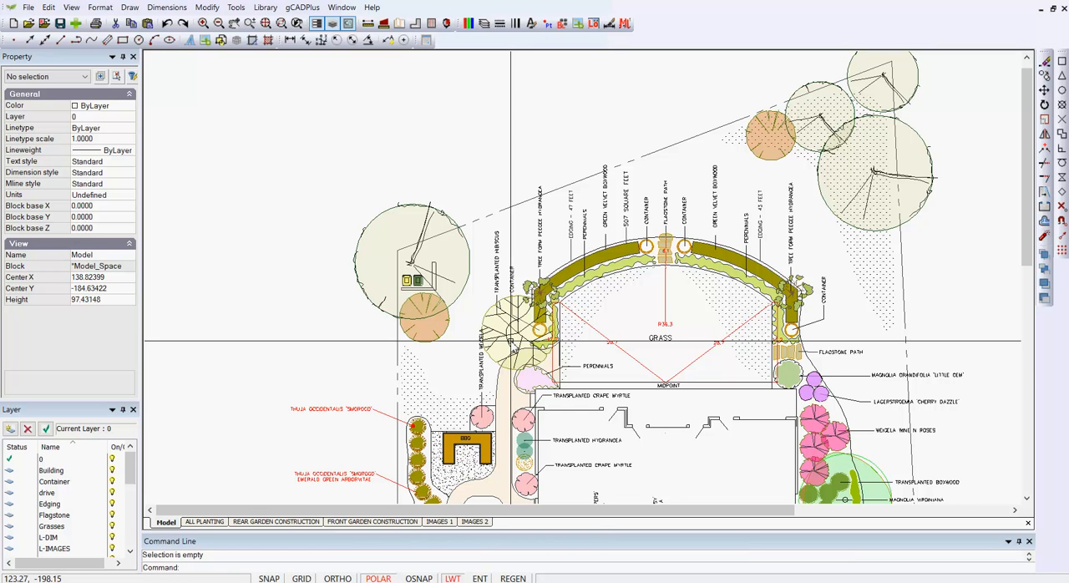
- Start a PDF export of the whole ALL PLANTING layout with area type Window and level High
left_click(204, 522)
right_click(753, 203)
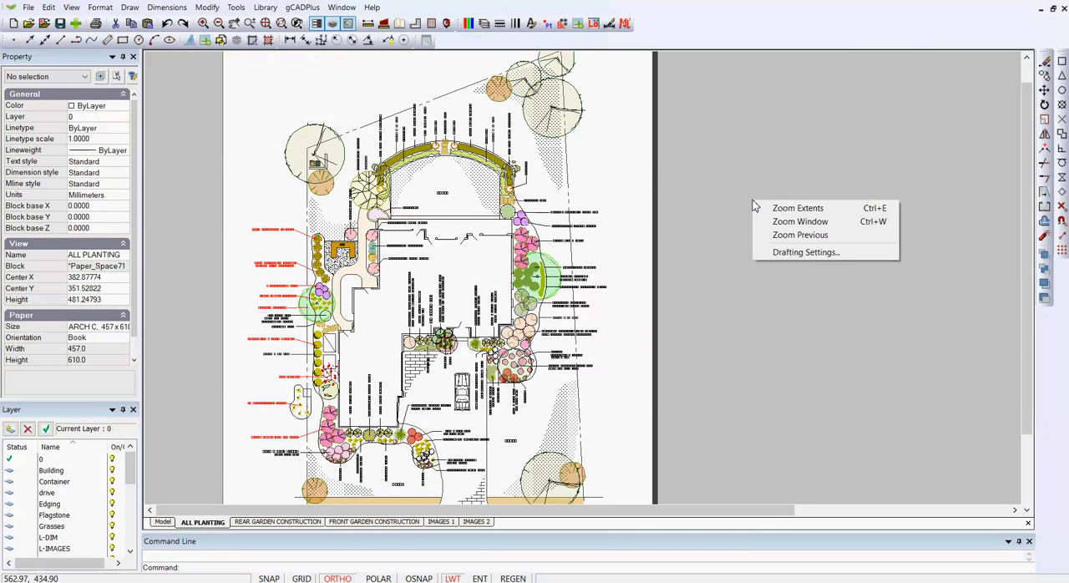
left_click(782, 211)
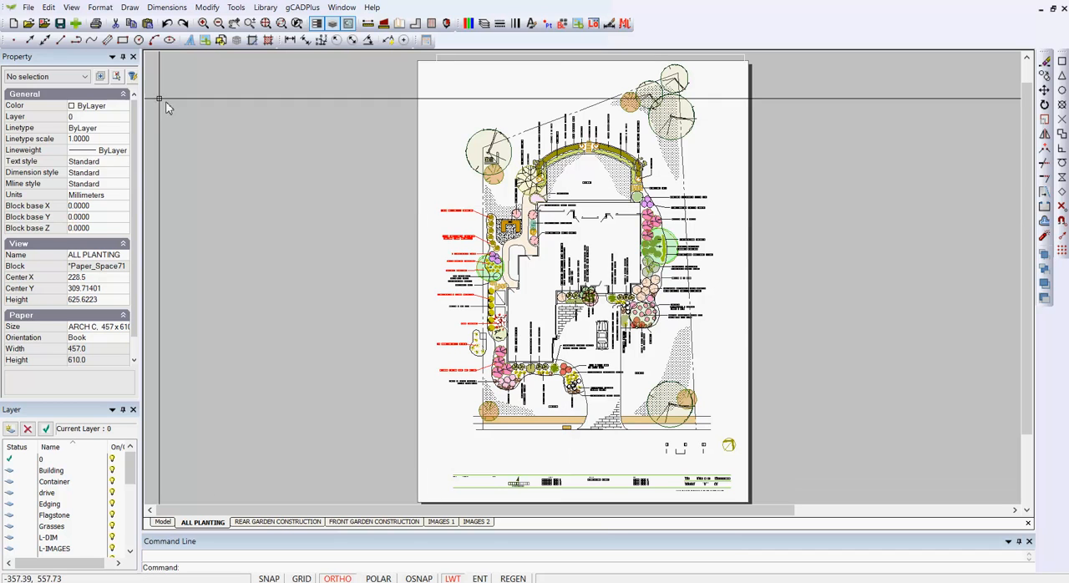
left_click(28, 8)
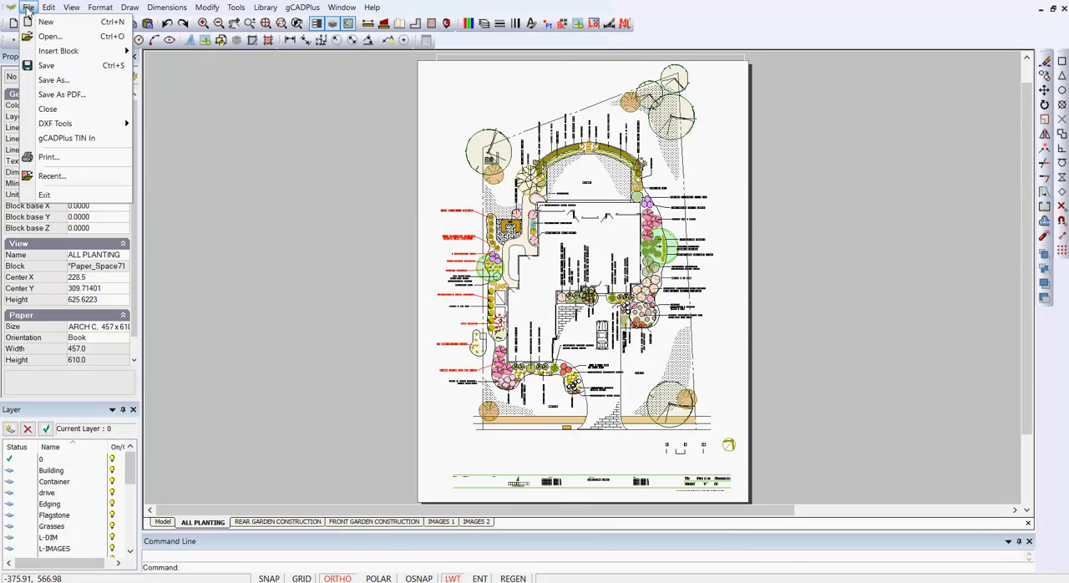
left_click(52, 95)
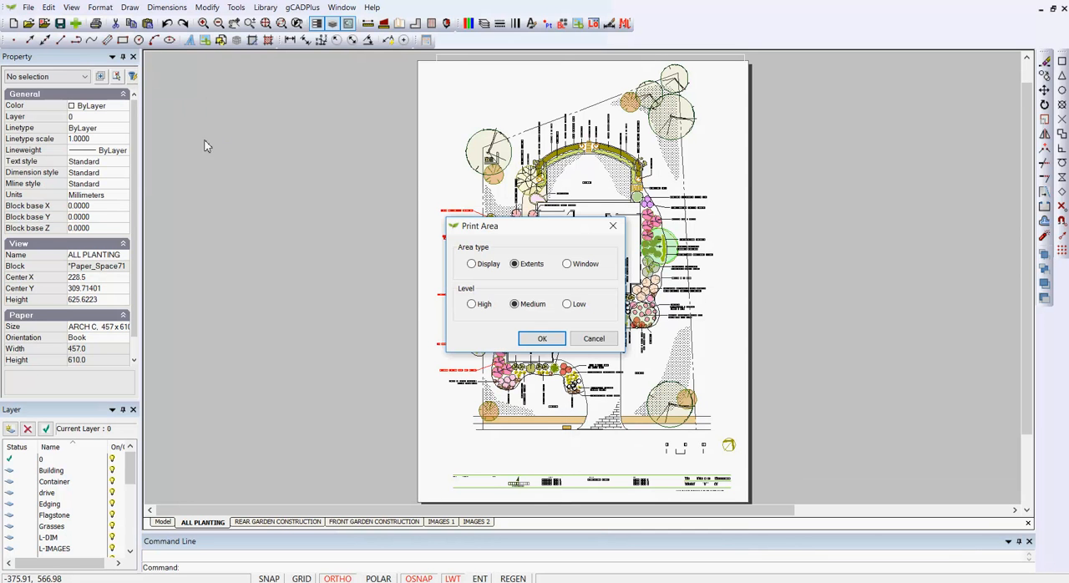
left_click(568, 265)
left_click(472, 305)
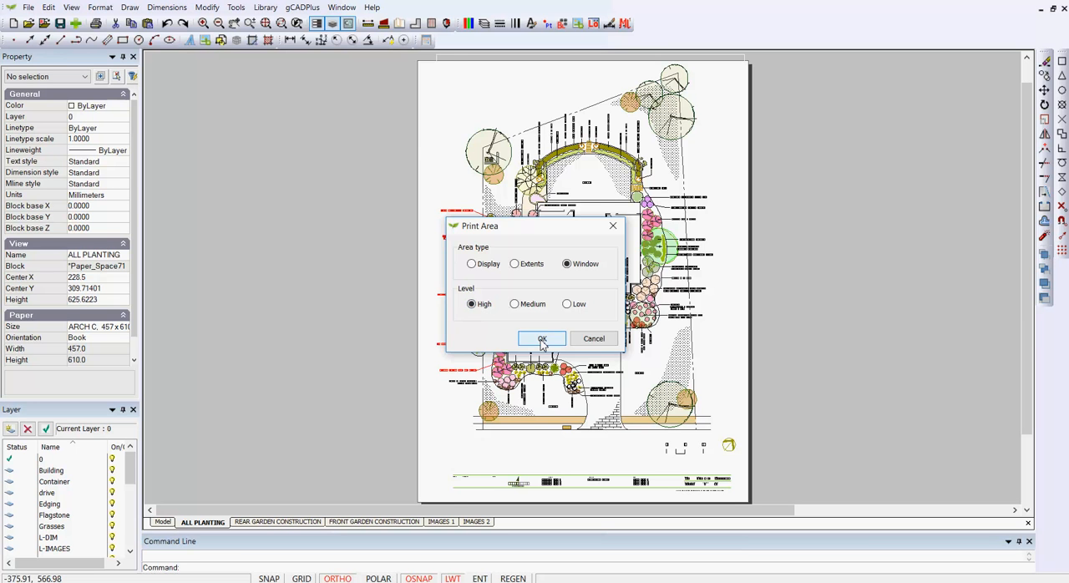
left_click(542, 339)
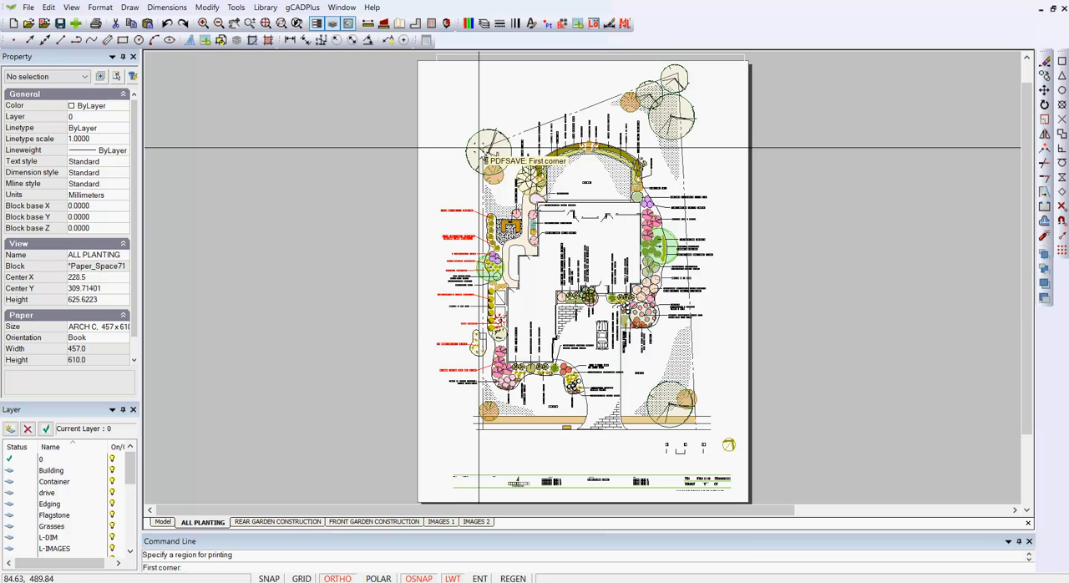
- Set the print window around the full sheet and save the PDF as test.pdf on the Desktop, overwriting the existing file
left_click(420, 62)
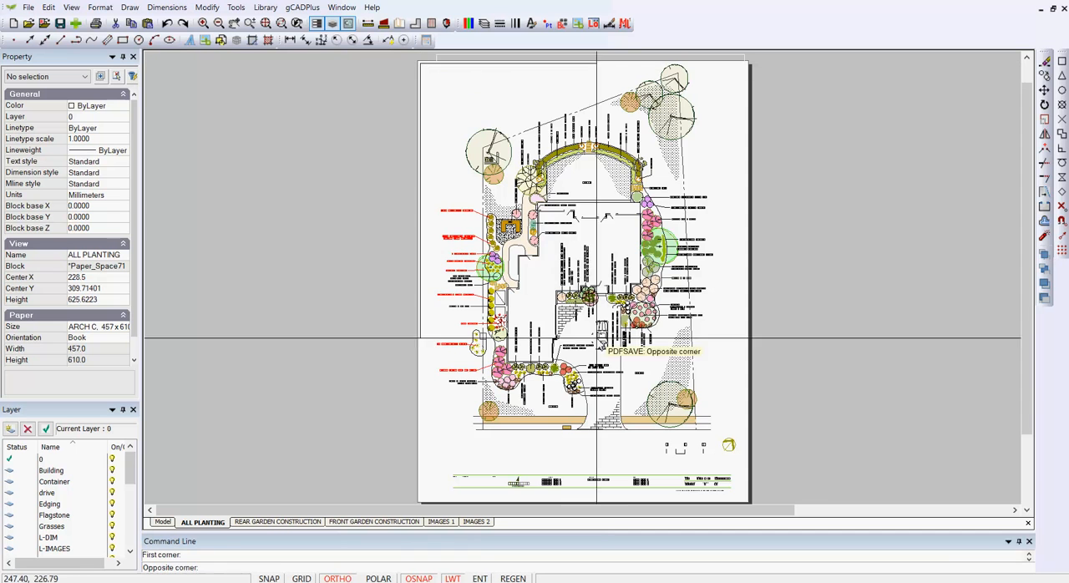
left_click(744, 501)
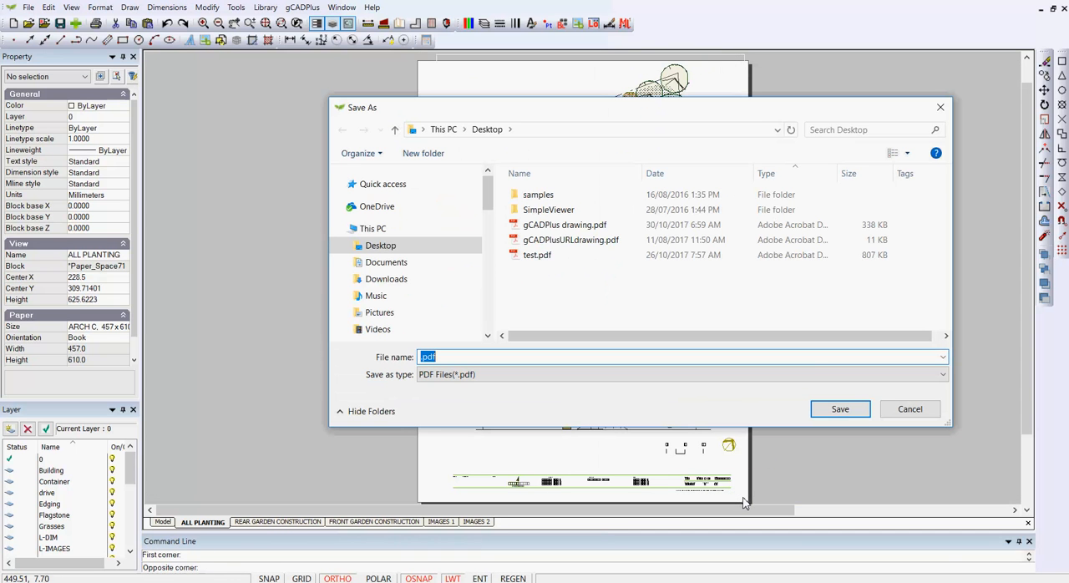
left_click(535, 255)
left_click(836, 408)
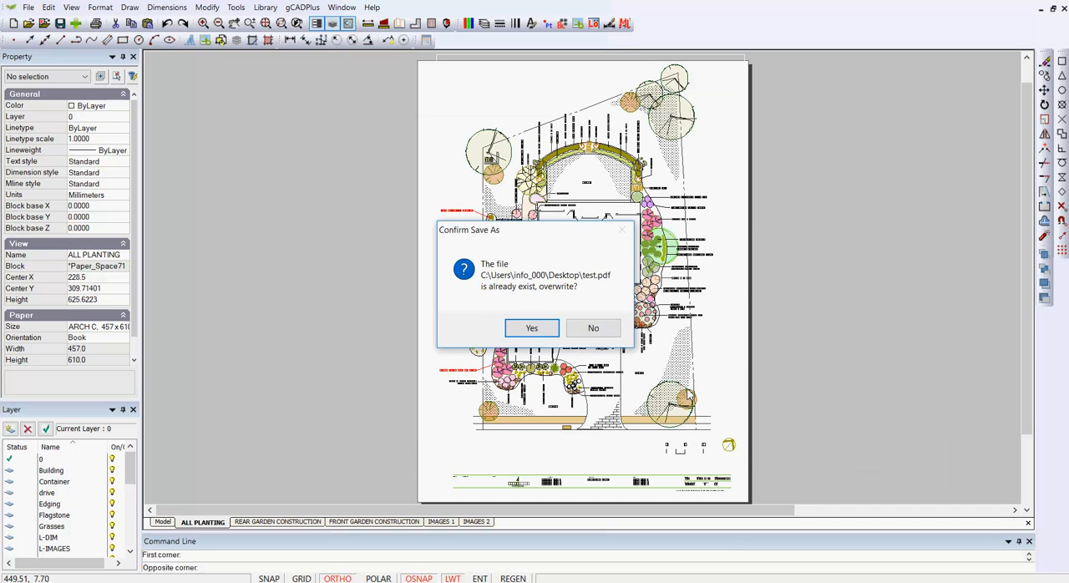
left_click(537, 331)
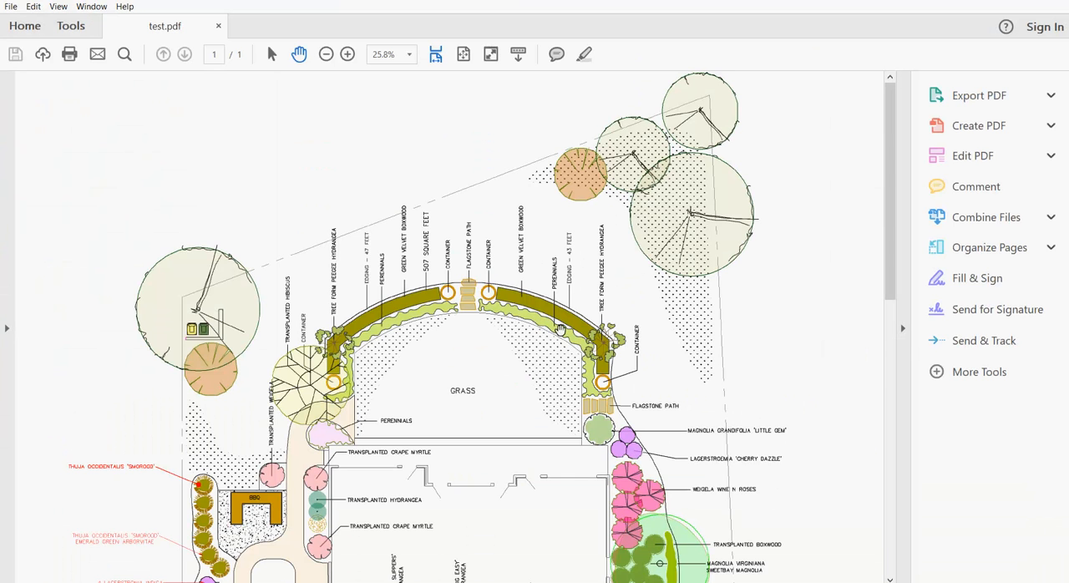
- In the PDF viewer, examine the transparent tree fills of test.pdf at several magnifications with the tools pane hidden
left_click(902, 328)
scroll(709, 380, "down", 10)
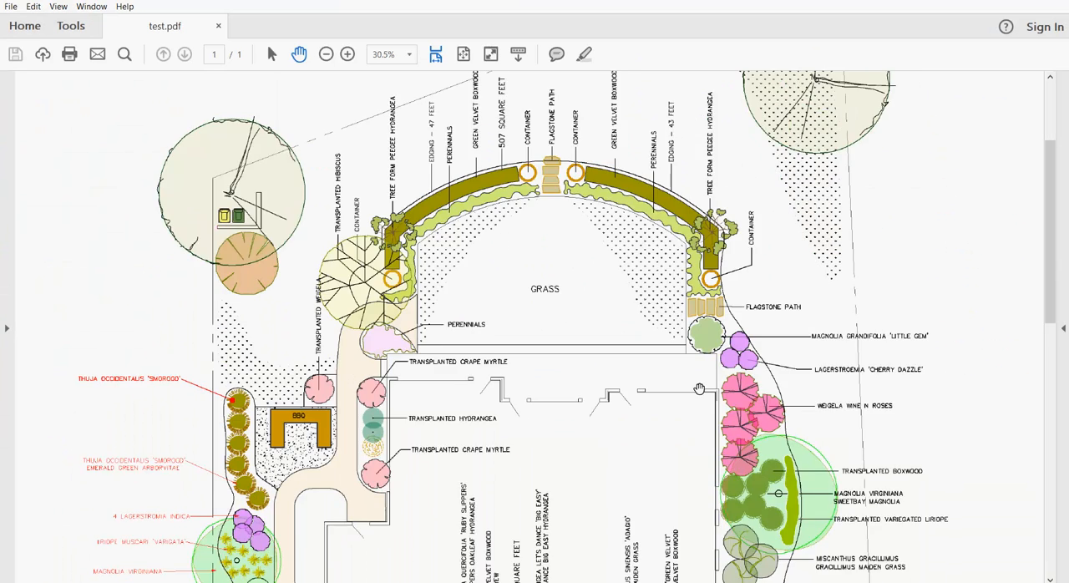
scroll(699, 388, "up", 5)
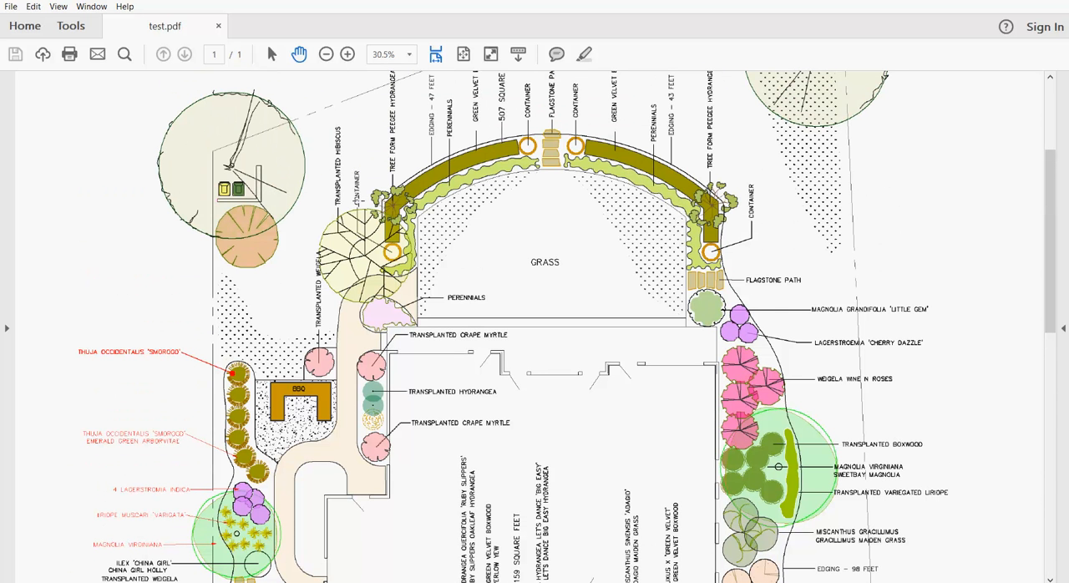
left_click(326, 55)
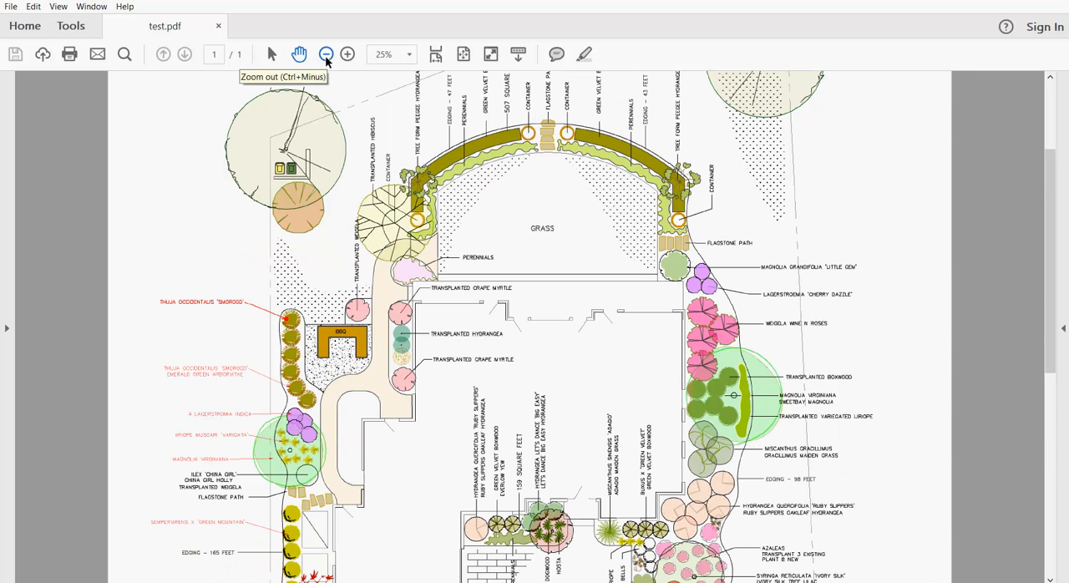
left_click(347, 54)
left_click(347, 54)
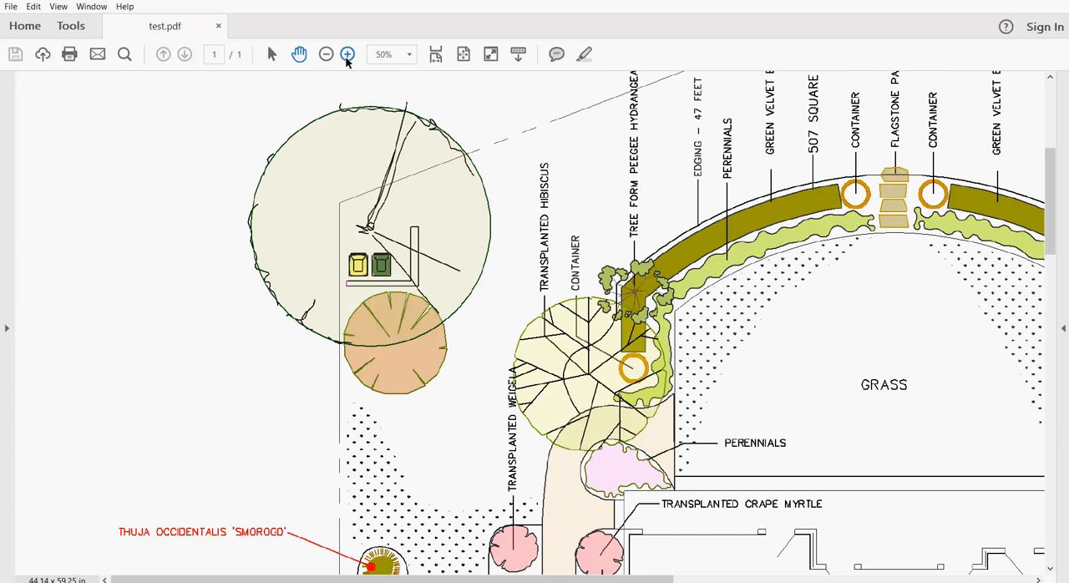
left_click(348, 54)
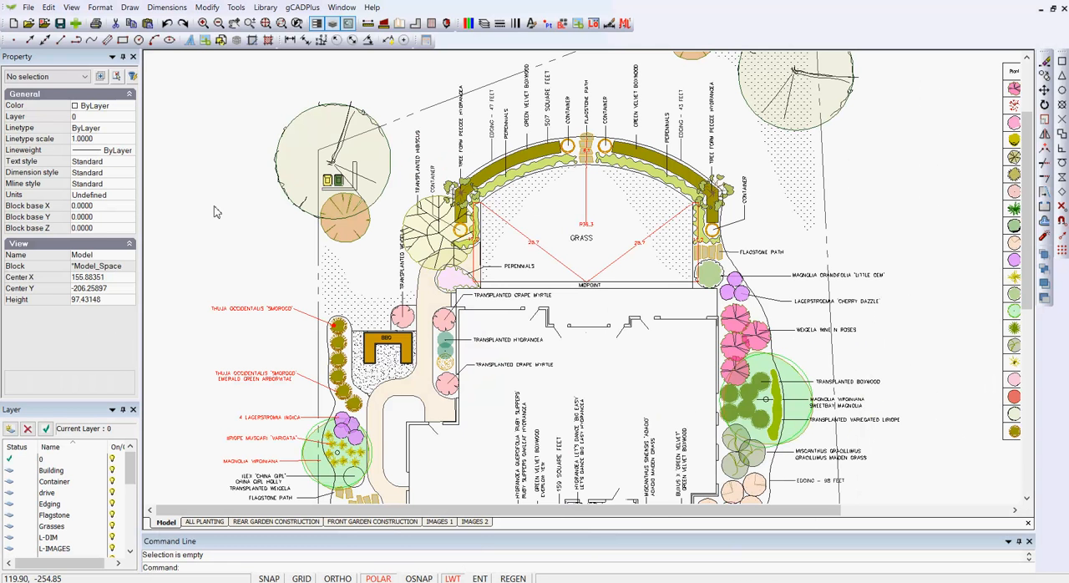
- Turn off Transparent Render for the planting plan
left_click(72, 8)
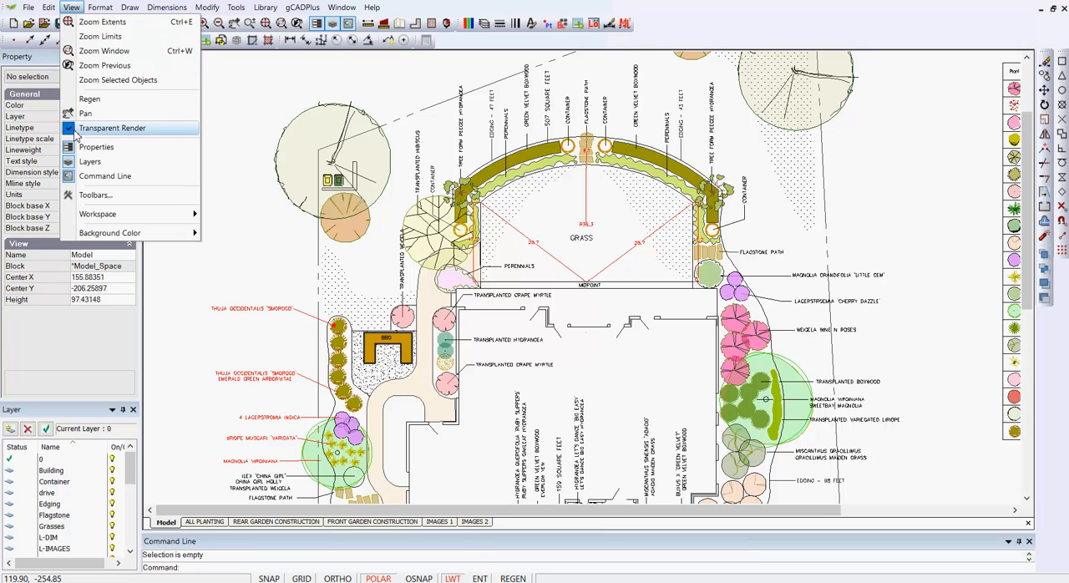
left_click(107, 130)
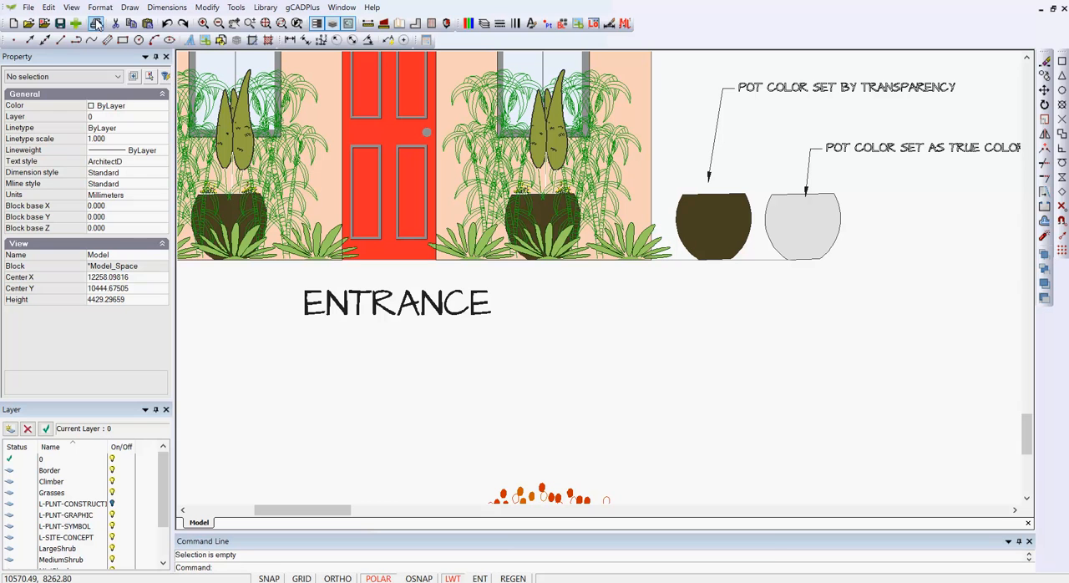
- Compare the pot colors in the entrance elevation with Transparent Render switched on and off again
left_click(75, 9)
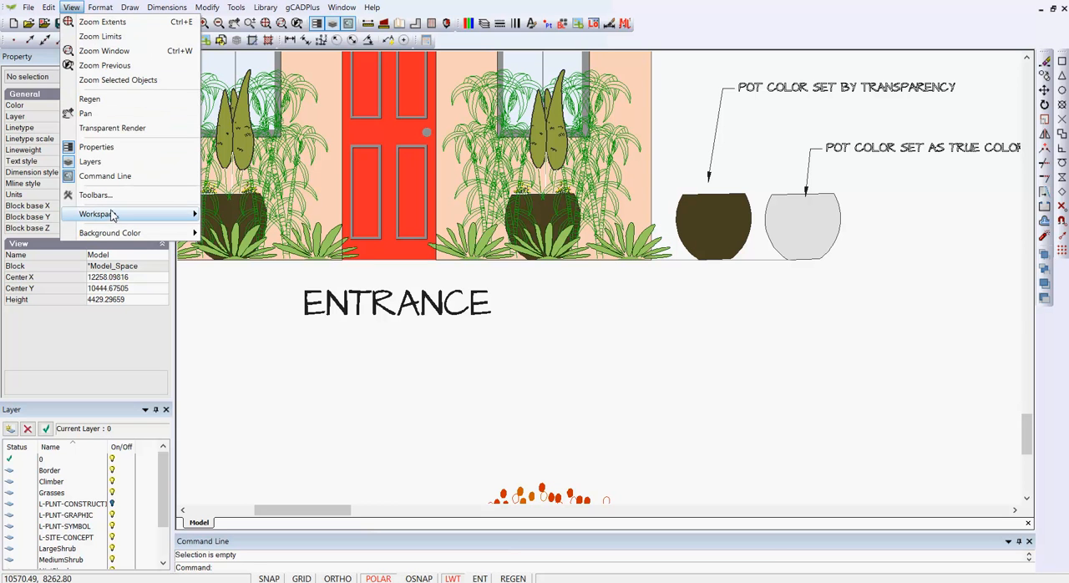
left_click(112, 129)
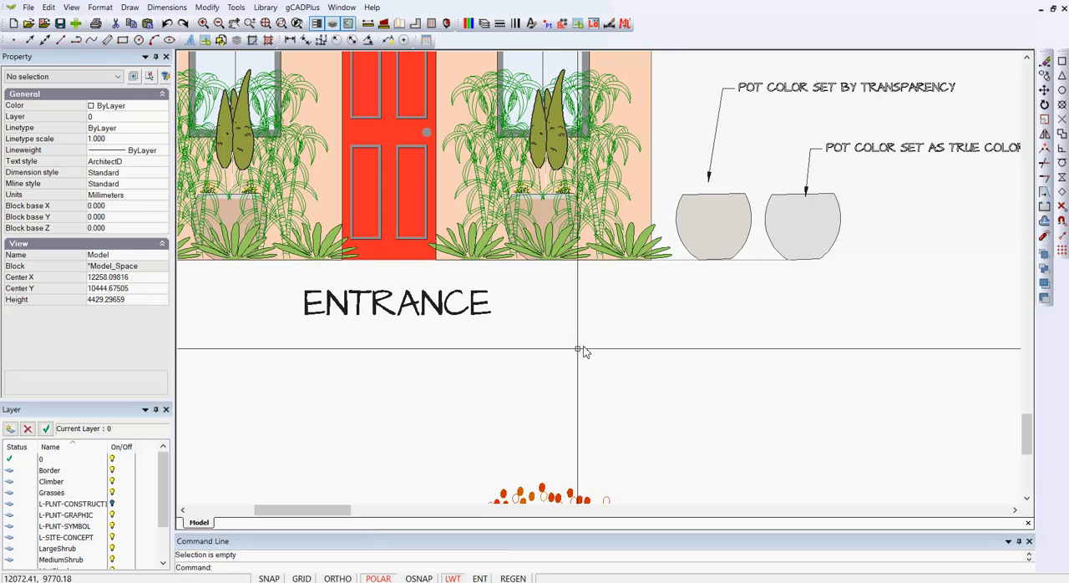
left_click(71, 7)
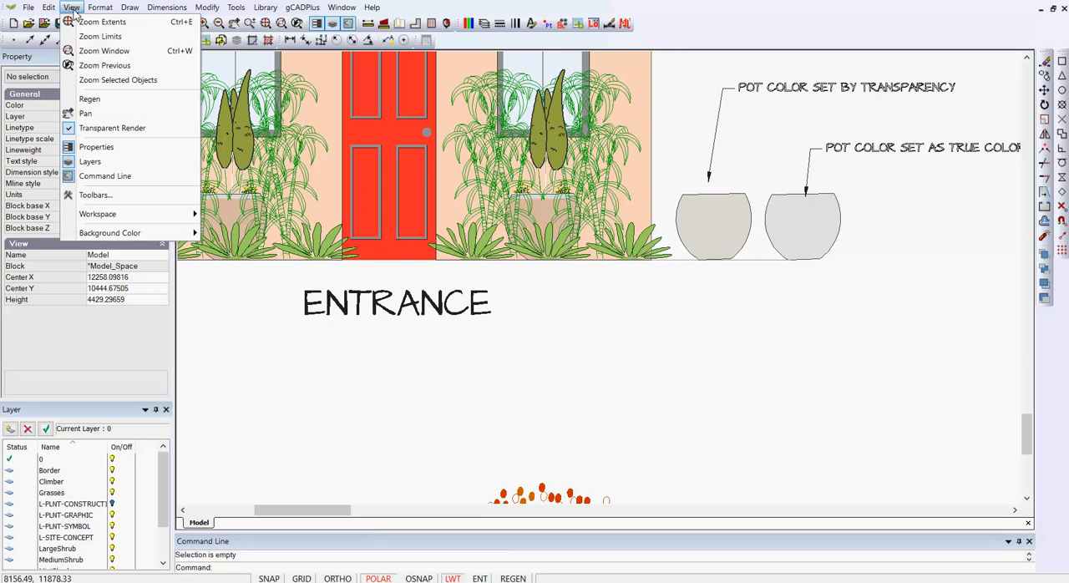
left_click(82, 128)
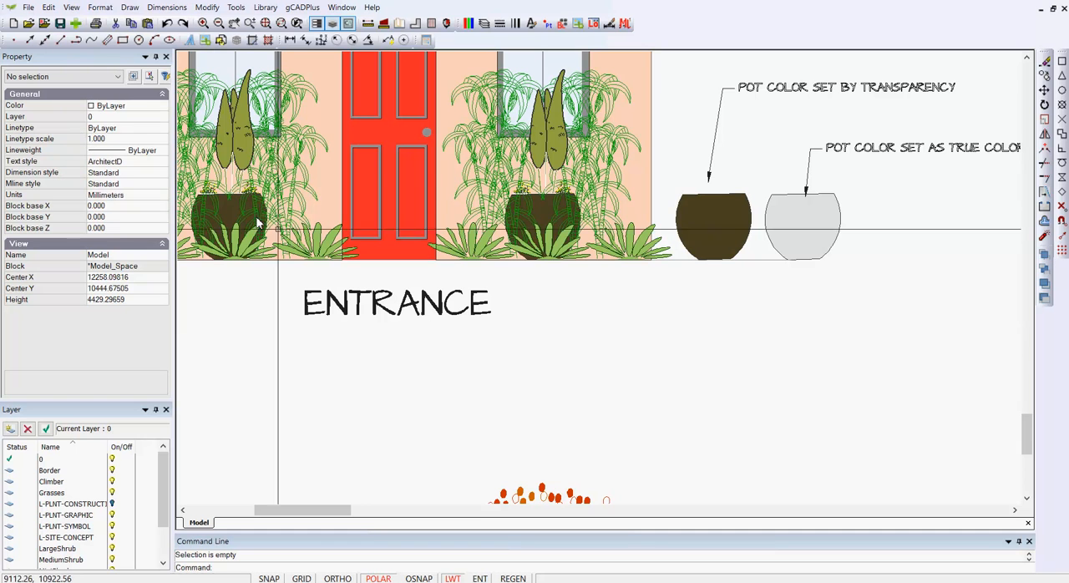
- Inspect the color and transparency properties of the two sample pots beside the entrance elevation, one after the other
left_click(704, 233)
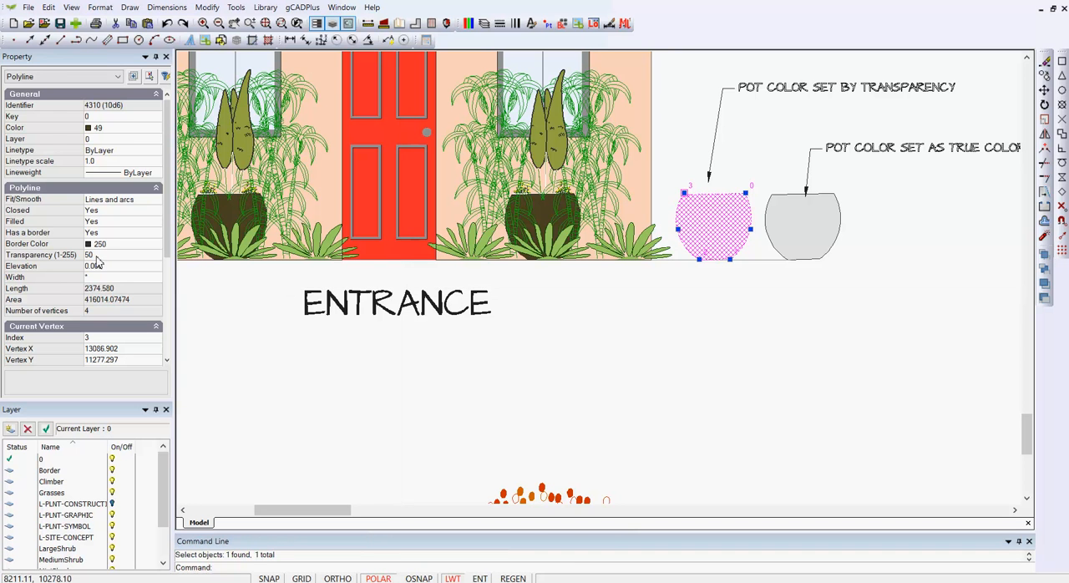
key("Escape")
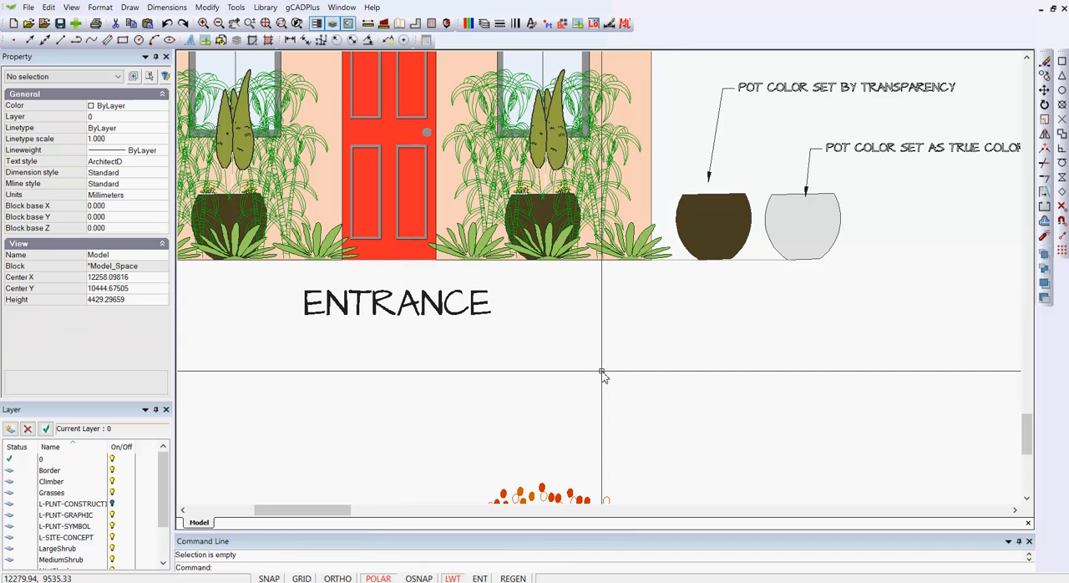
left_click(797, 238)
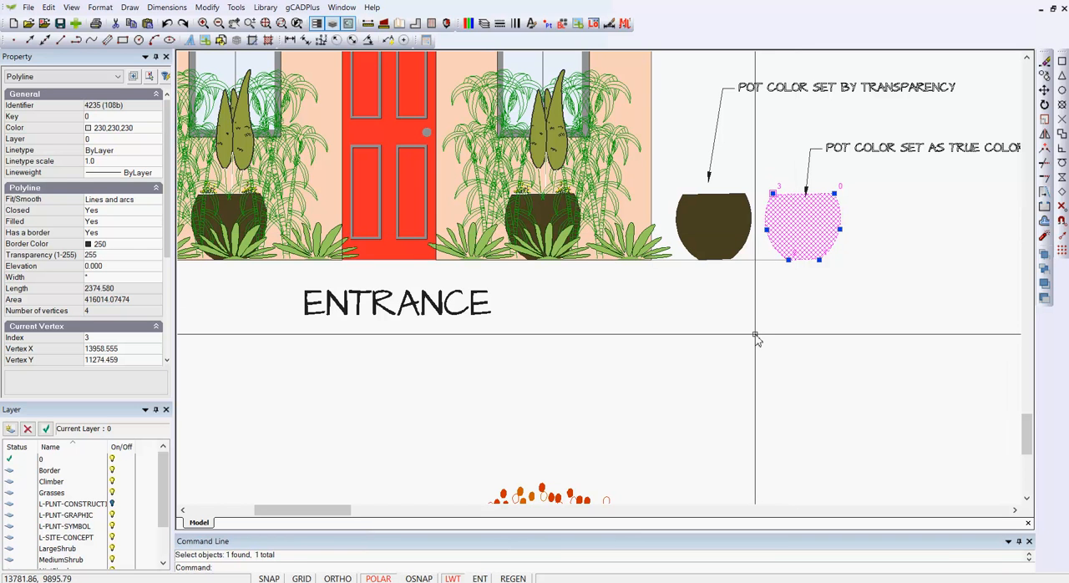
key("Escape")
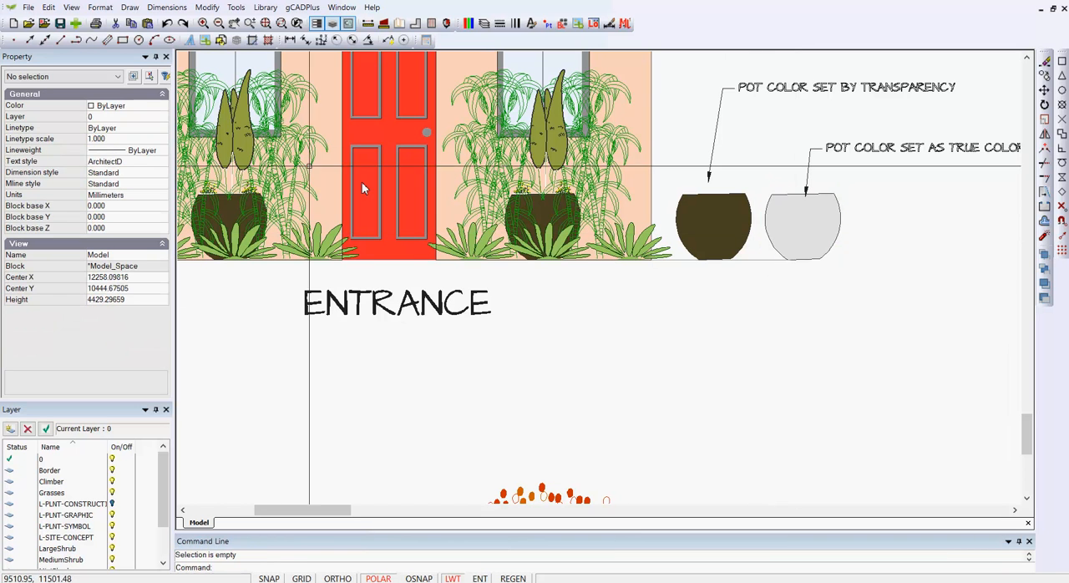
- Switch Transparent Render on and off again to compare the transparency-based pot with the true-color pot
left_click(73, 7)
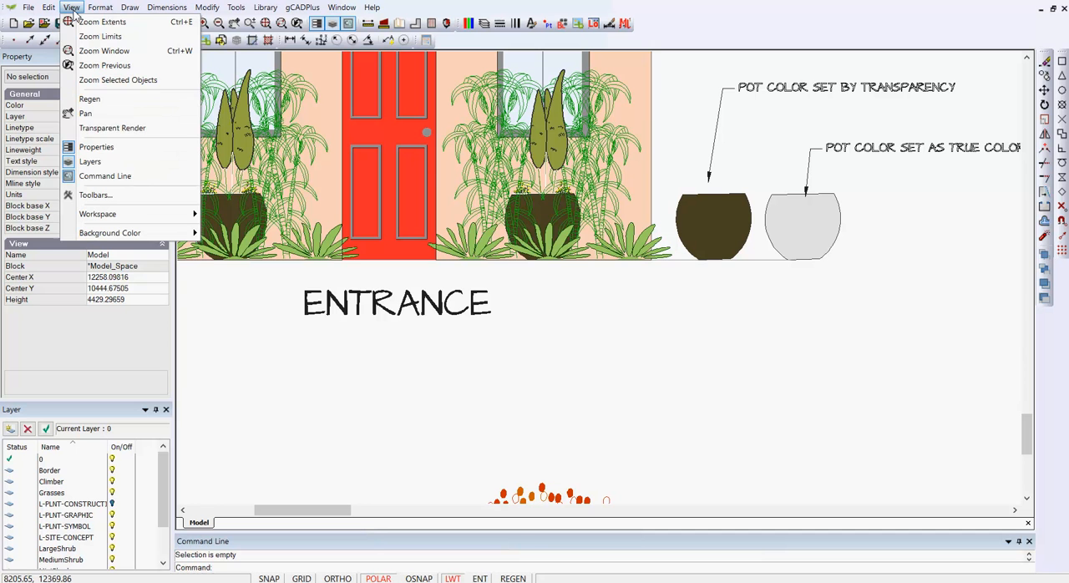
left_click(109, 131)
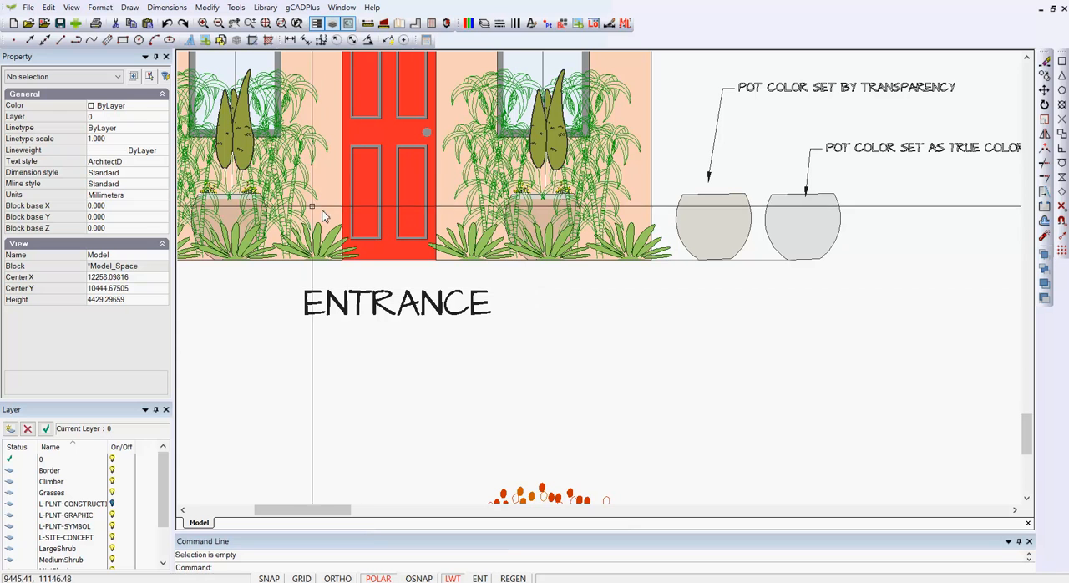
left_click(74, 10)
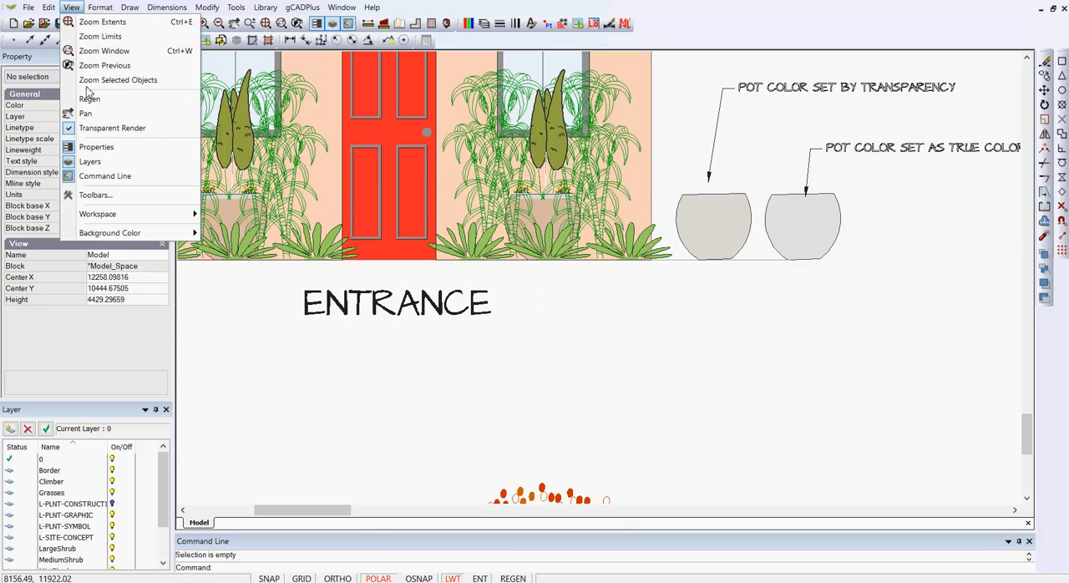
left_click(75, 129)
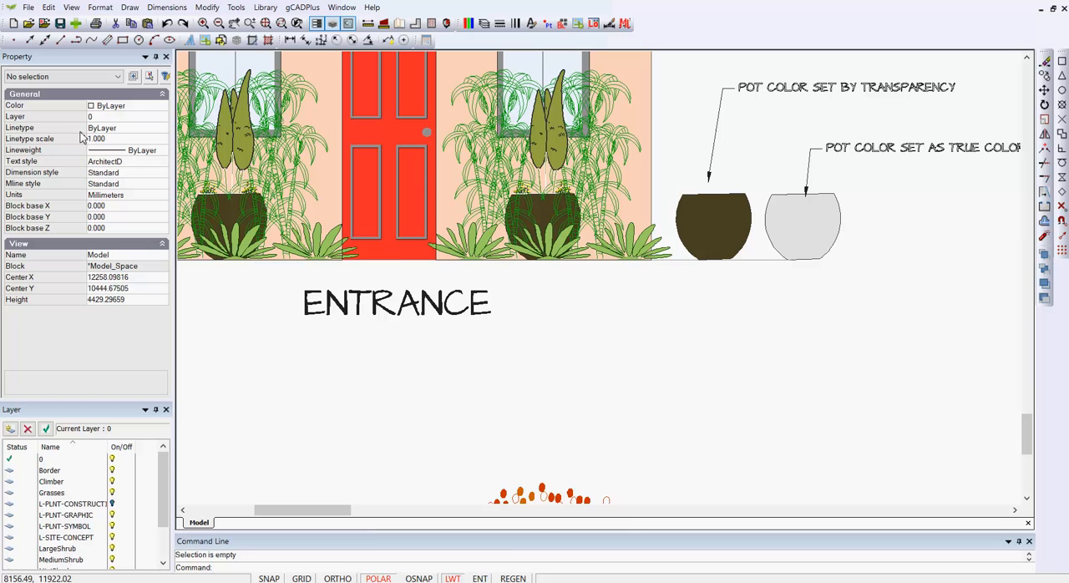
- Match the true-color sample pot's properties onto the other sample pot and both entrance pots, and turn on Transparent Render
left_click(216, 10)
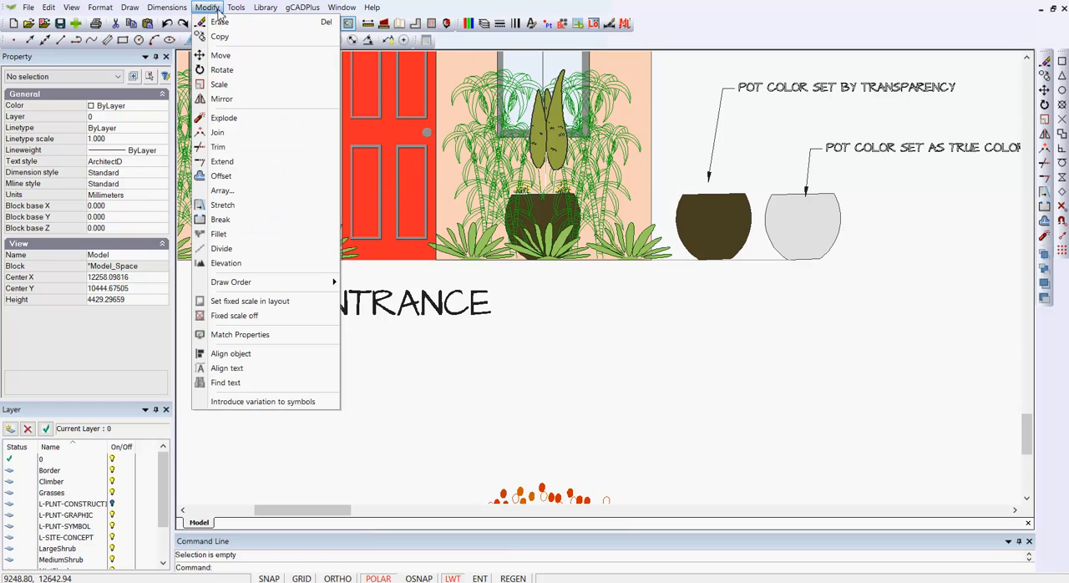
left_click(263, 335)
left_click(778, 249)
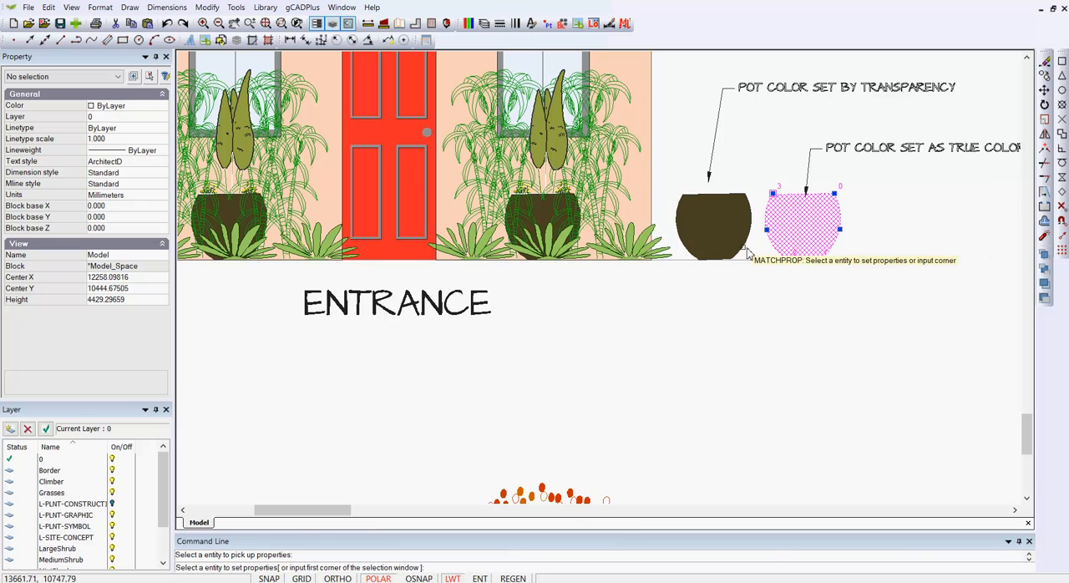
left_click(746, 252)
left_click(547, 215)
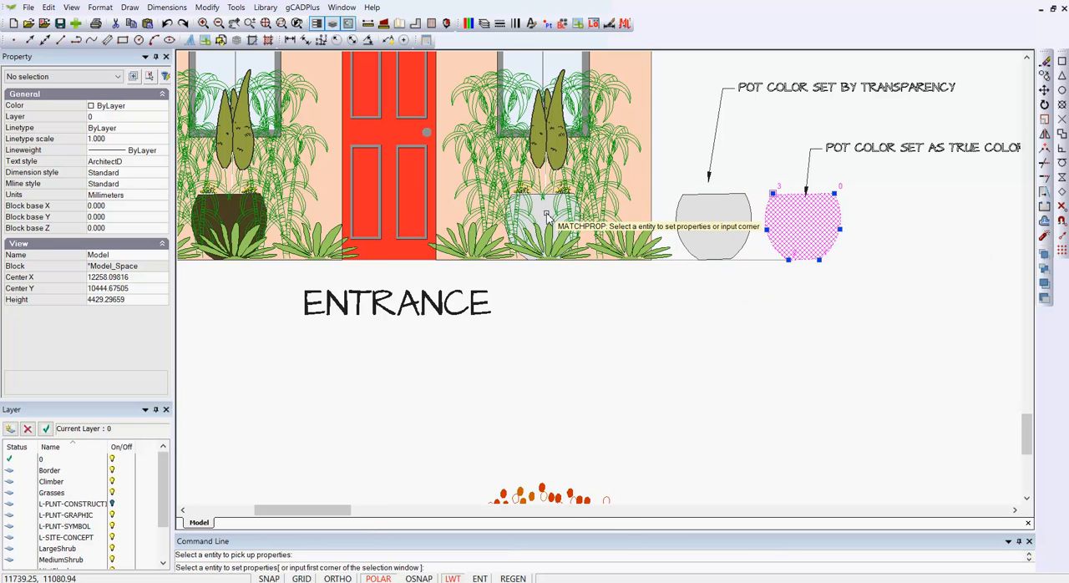
left_click(221, 219)
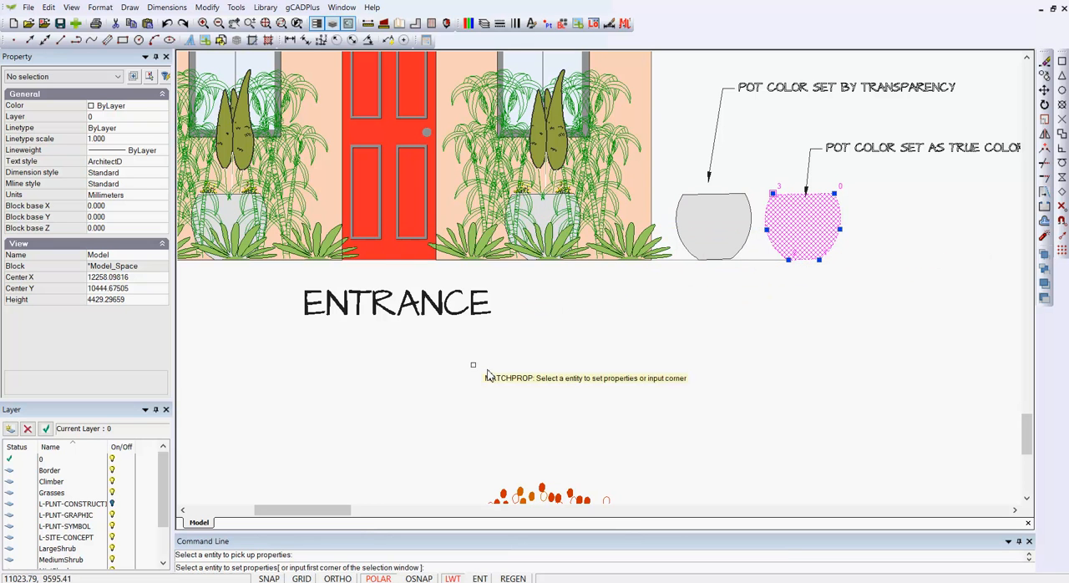
right_click(538, 385)
left_click(73, 10)
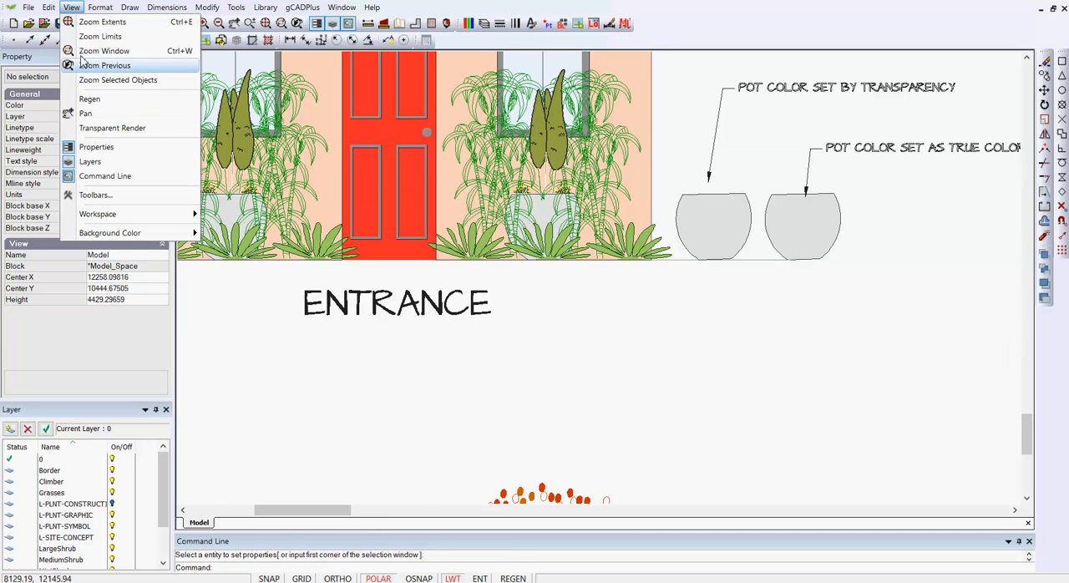
left_click(84, 128)
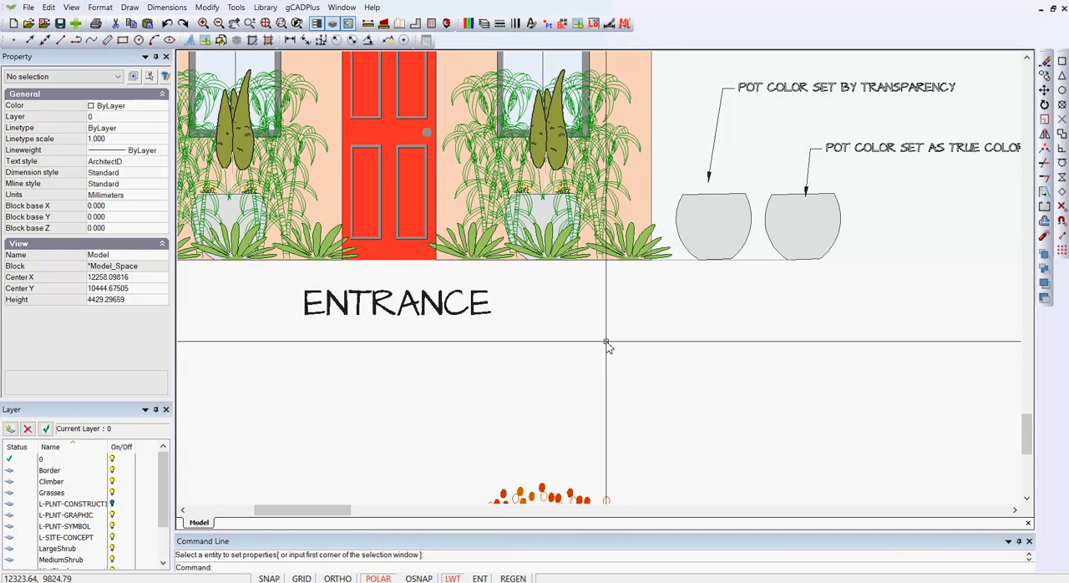
- Delete both sample pots beside the entrance elevation together with their leader labels
left_click(884, 261)
left_click(698, 86)
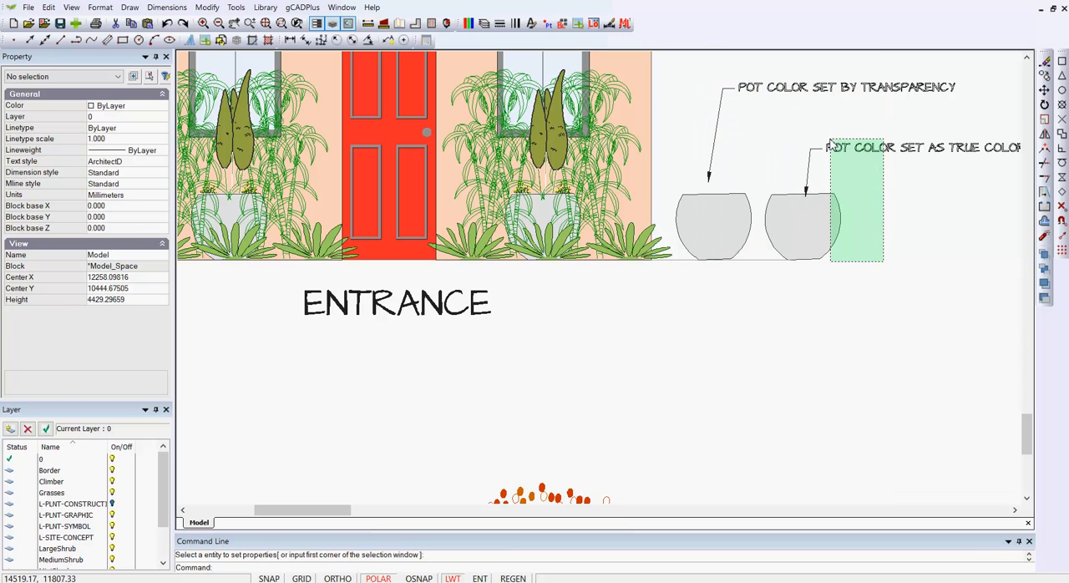
left_click(881, 229)
left_click(693, 87)
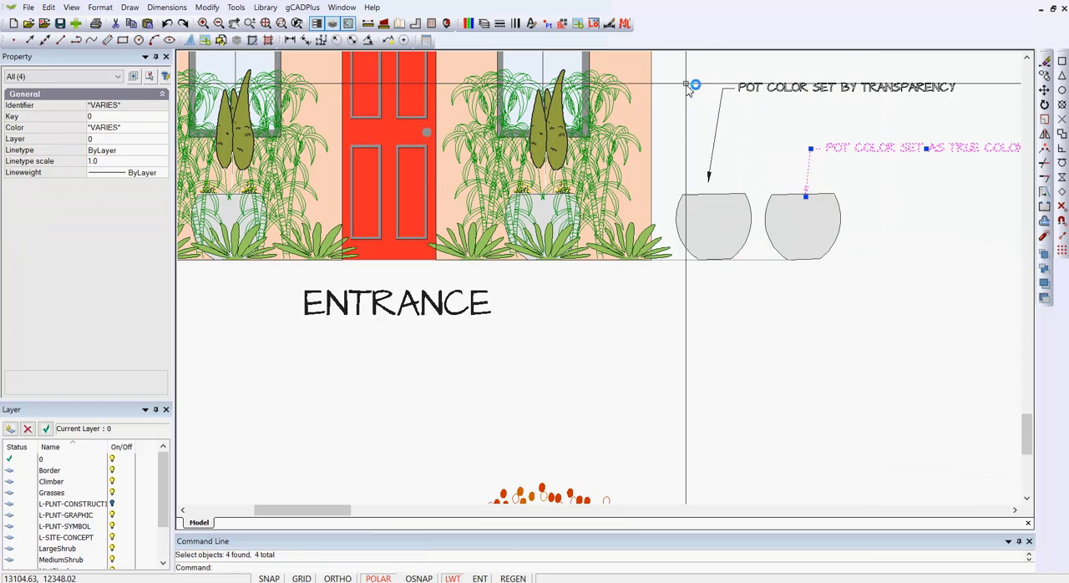
key("Delete")
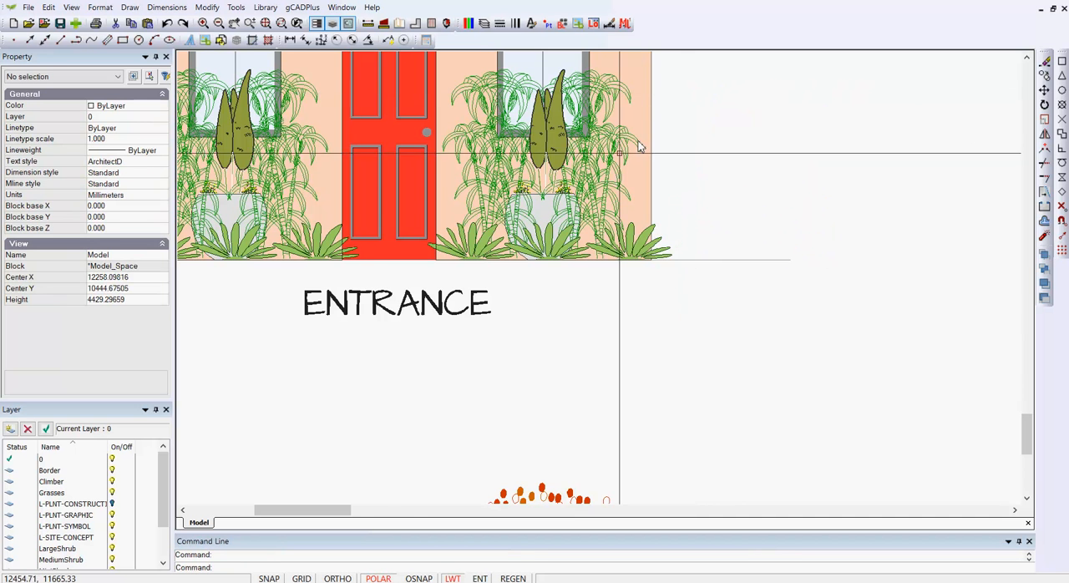
- Set the fill of the entrance pot to the right of the door to the true color 210, 207, 200
middle_click_drag(349, 308, 403, 315)
scroll(518, 331, "down", 4)
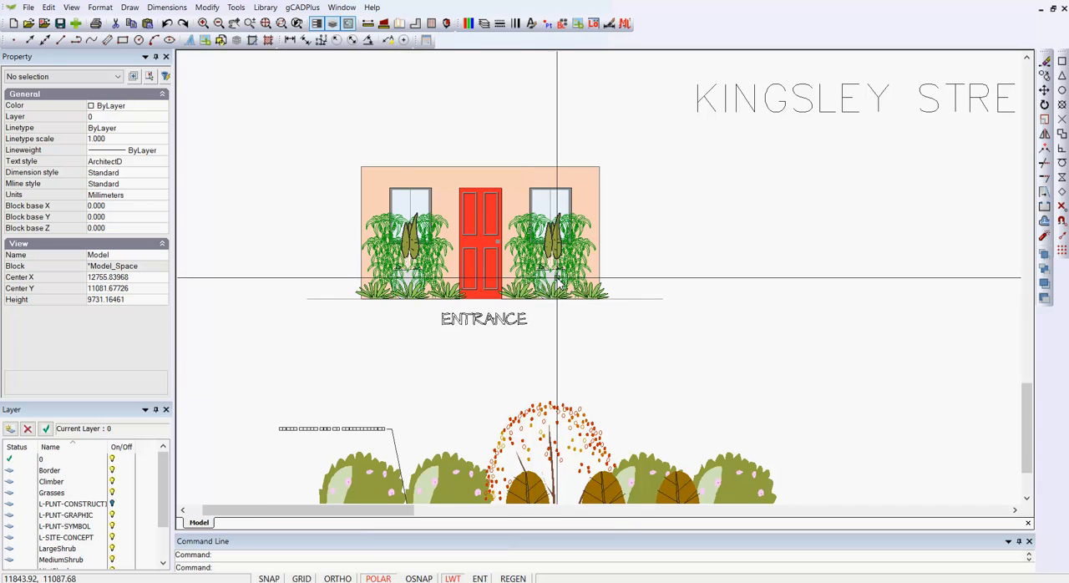
scroll(541, 311, "up", 4)
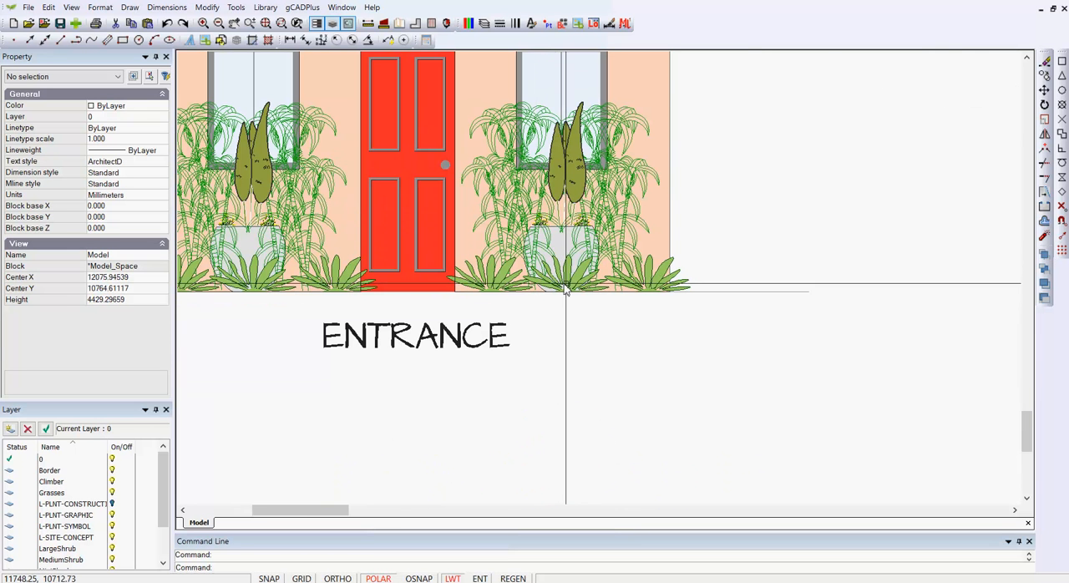
left_click(559, 247)
right_click(561, 249)
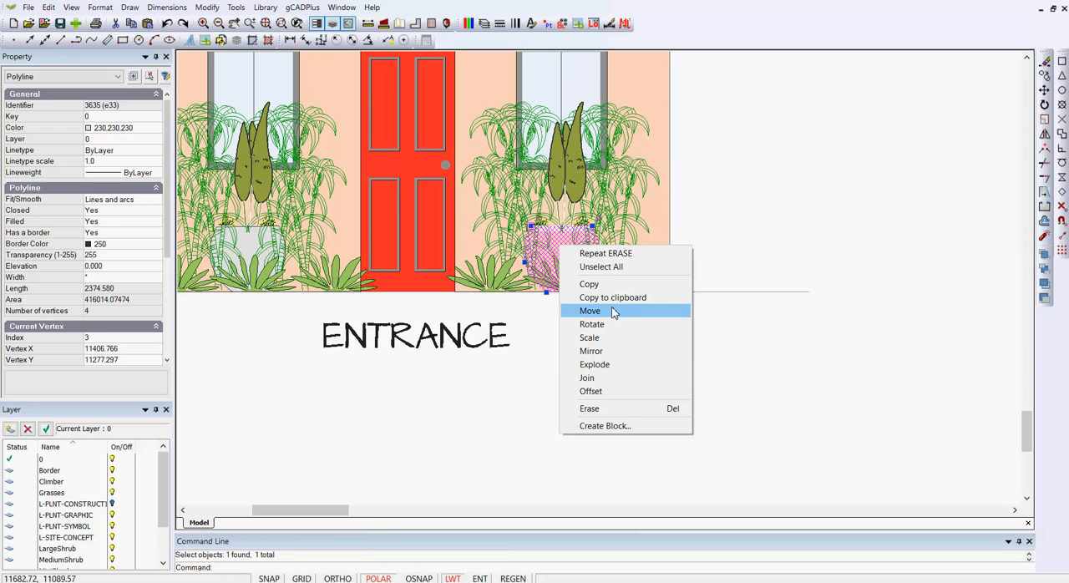
left_click(153, 129)
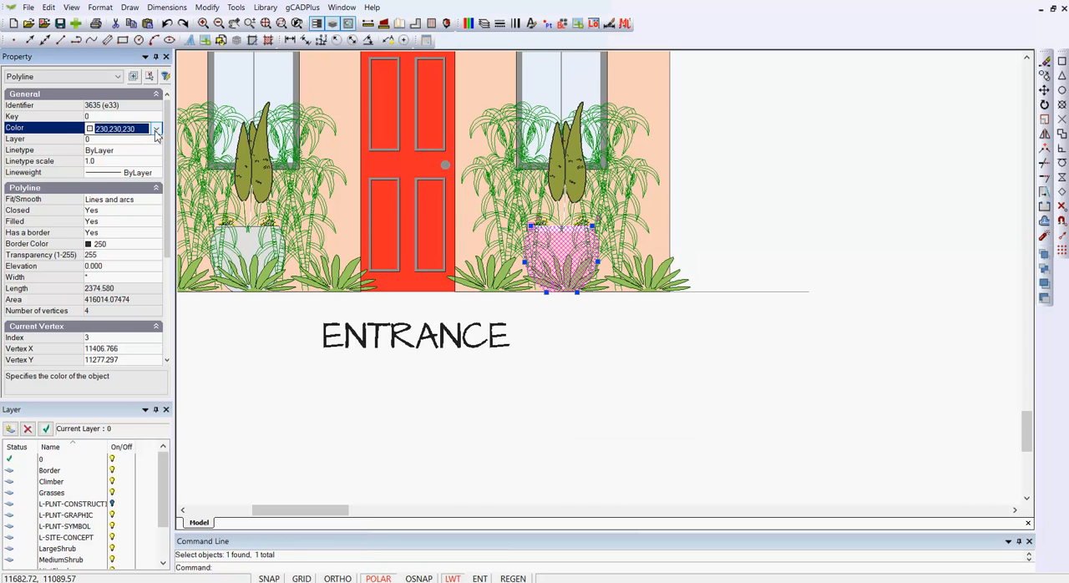
left_click(156, 129)
scroll(155, 245, "down", 8)
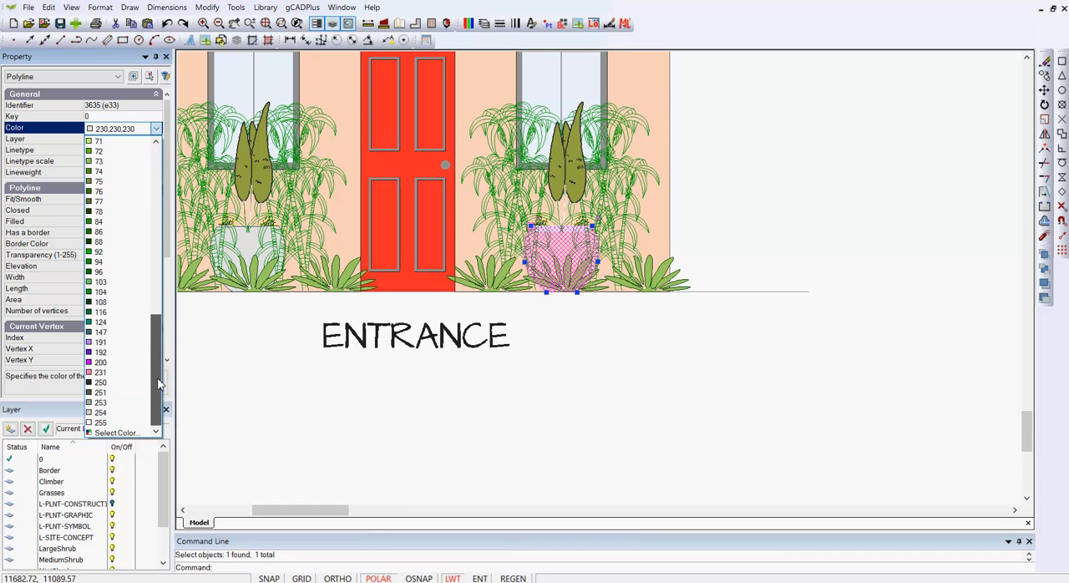
left_click(117, 433)
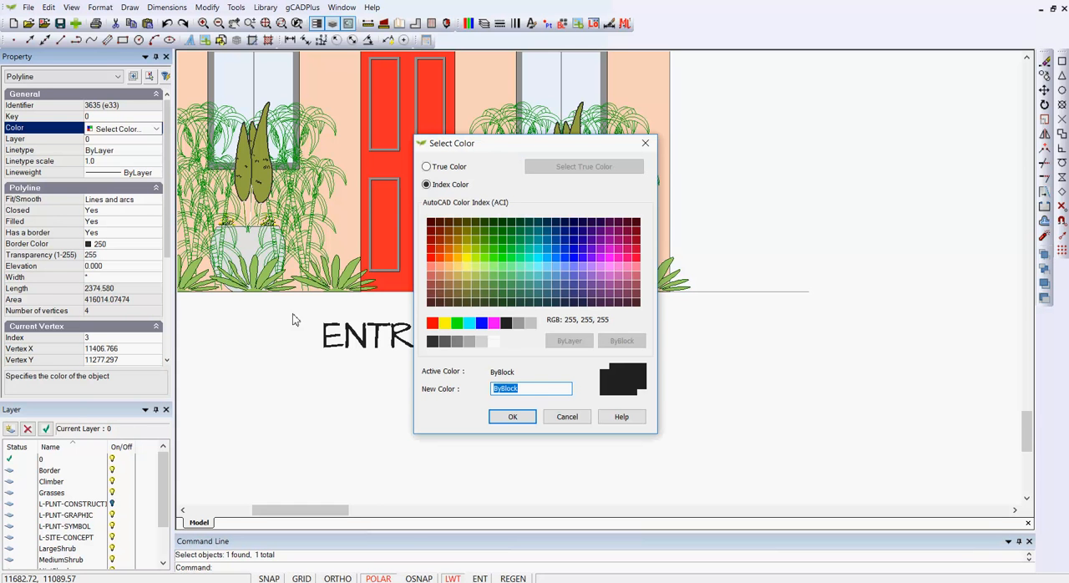
left_click(426, 167)
left_click(562, 170)
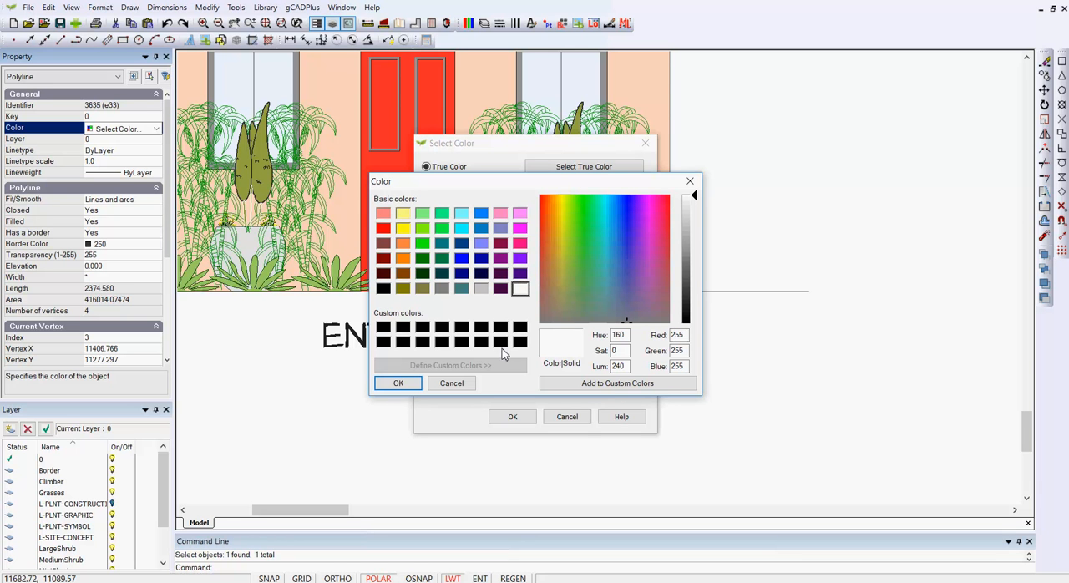
left_click(441, 289)
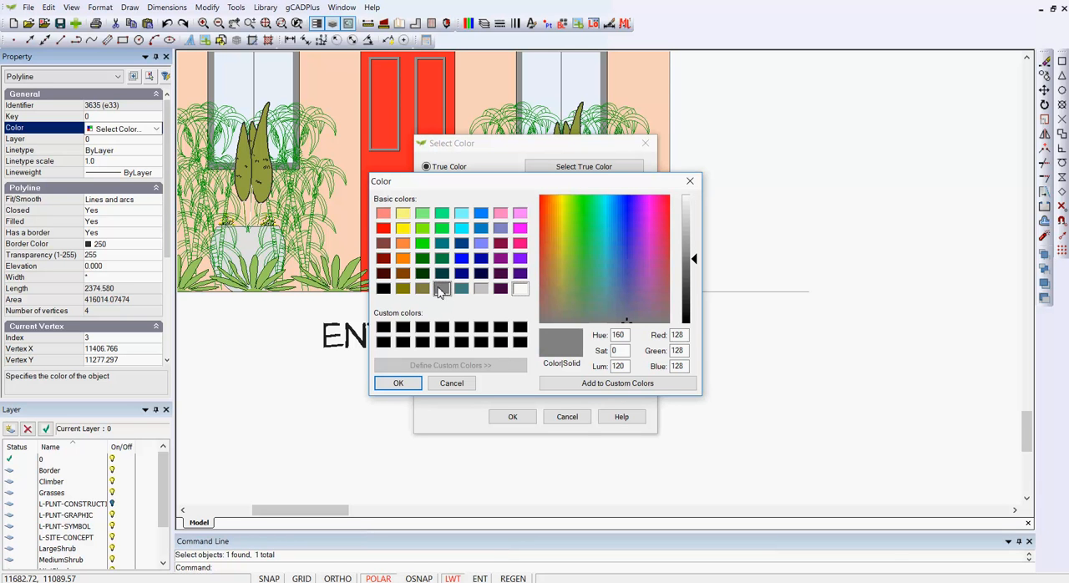
left_click(692, 235)
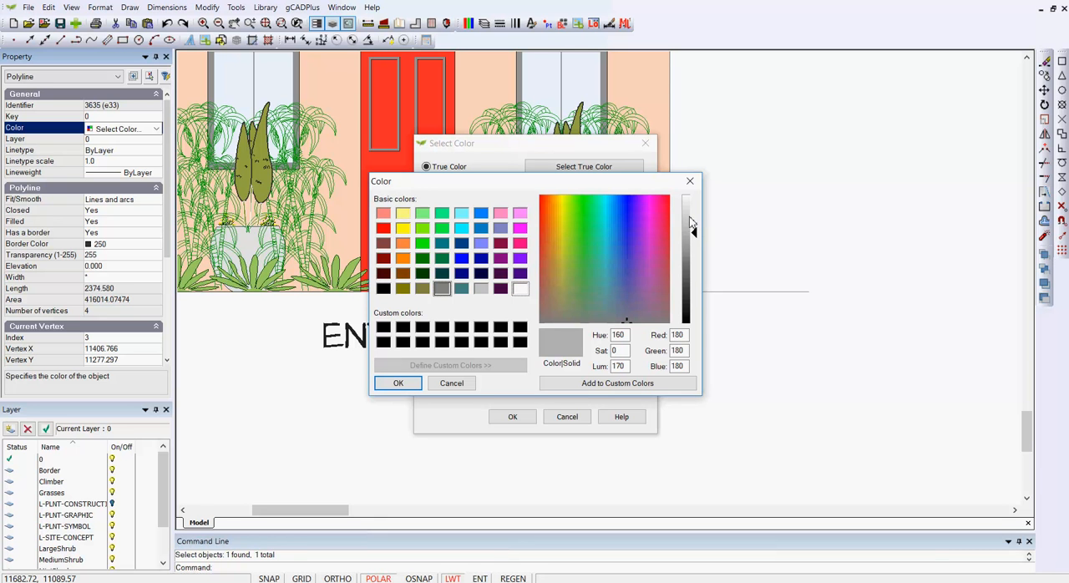
left_click(691, 218)
left_click(691, 235)
left_click(692, 224)
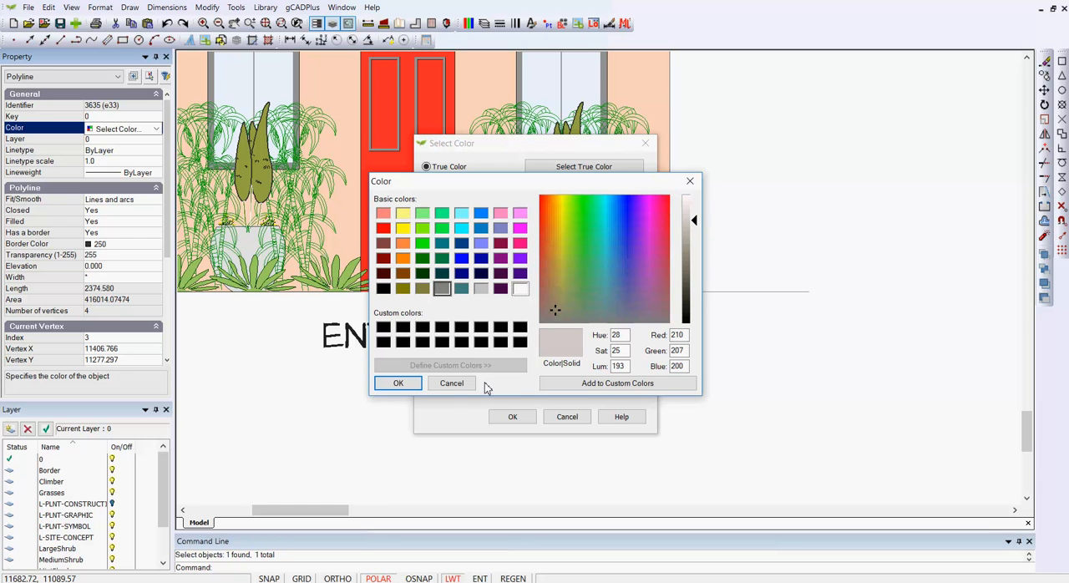
left_click(399, 384)
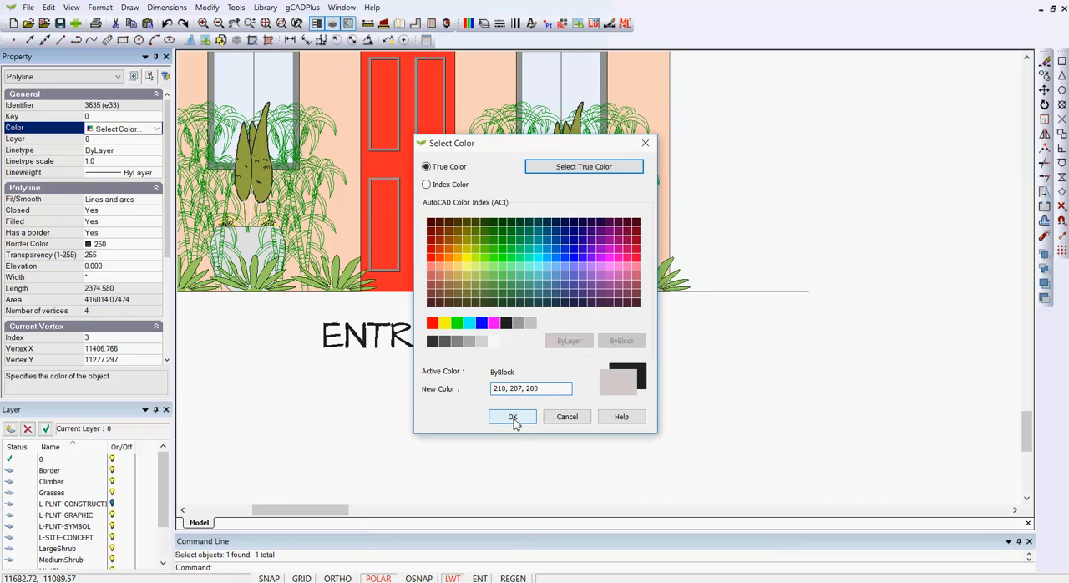
left_click(512, 417)
right_click(580, 375)
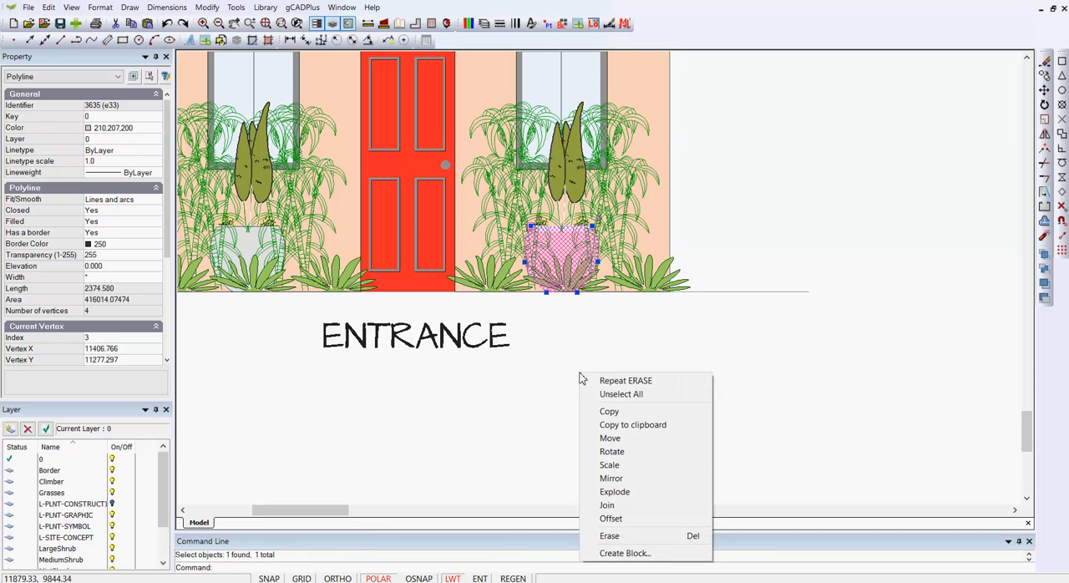
left_click(614, 398)
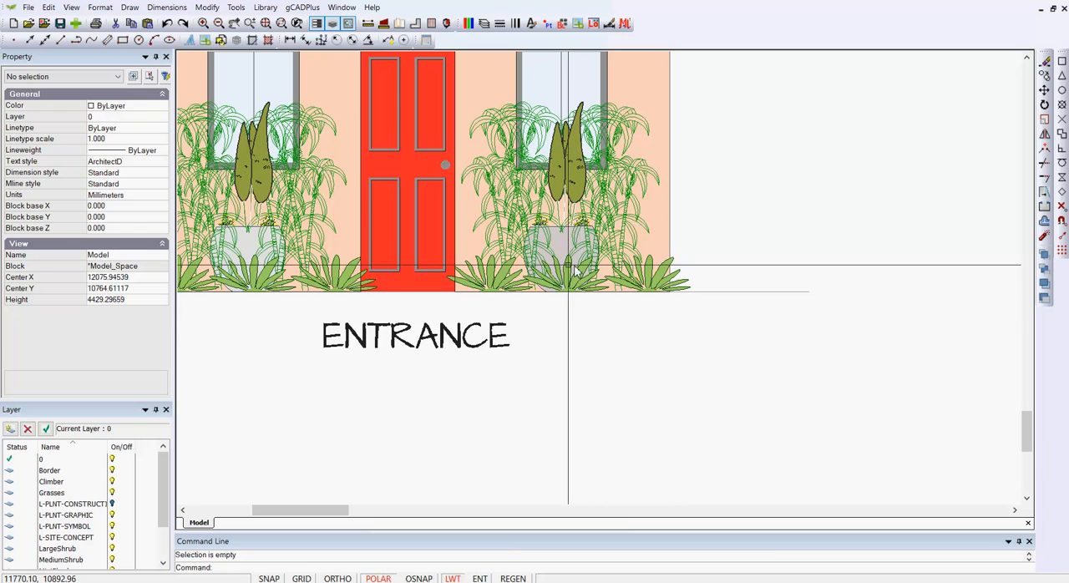
- Examine the recolored pot next to the other entrance pot up close and in the context of the whole drawing
middle_click_drag(568, 260, 621, 259)
scroll(611, 255, "up", 2)
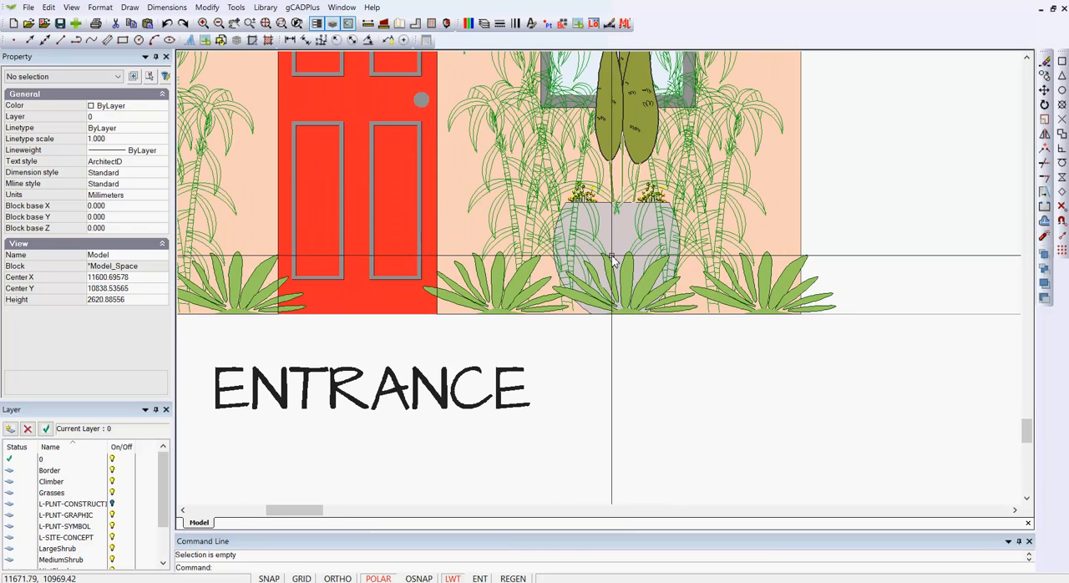
middle_click_drag(903, 282, 921, 279)
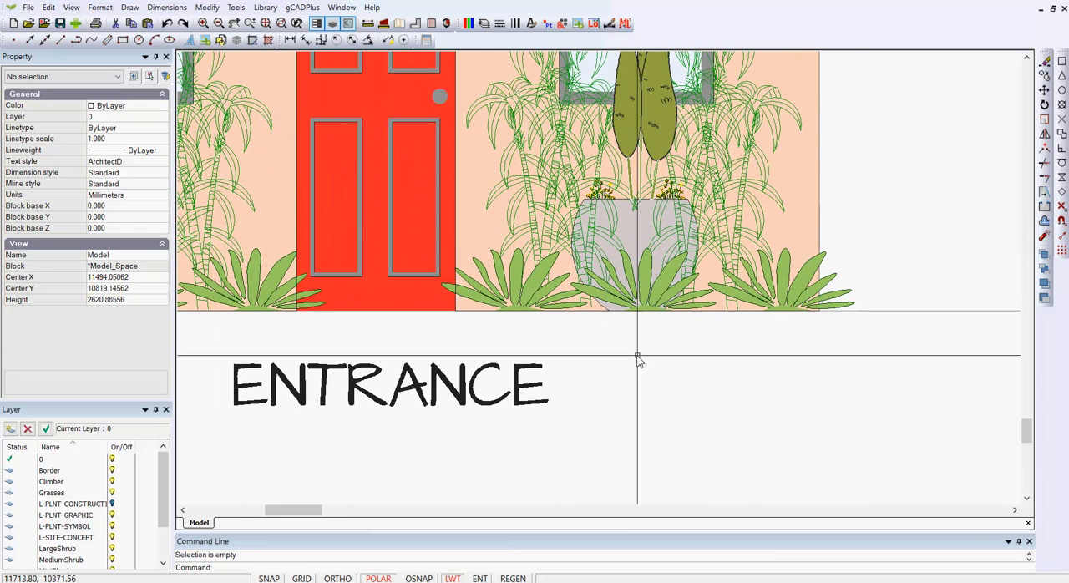
middle_click_drag(637, 355, 907, 370)
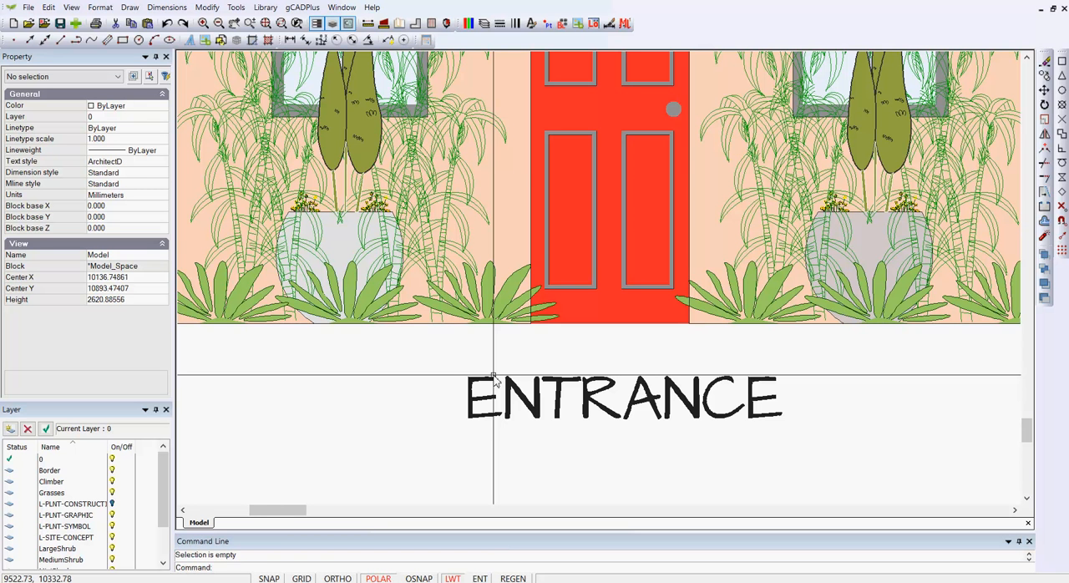
scroll(494, 381, "down", 8)
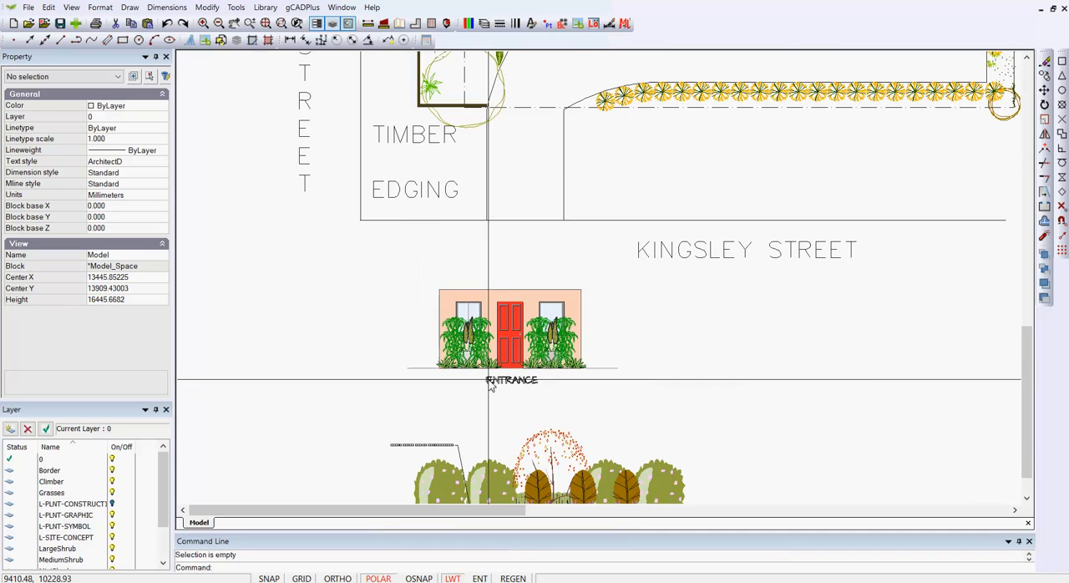
scroll(487, 380, "down", 1)
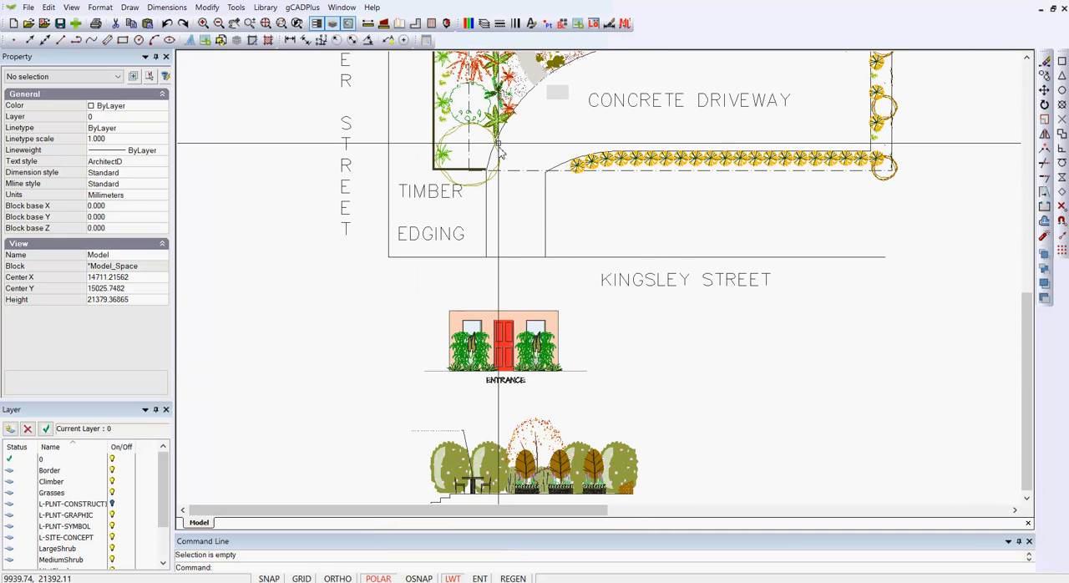
- Scale the Eumundi tree symbol at the garden bed's timber-edged corner up about its centre by a factor of about 1.88
scroll(500, 146, "up", 2)
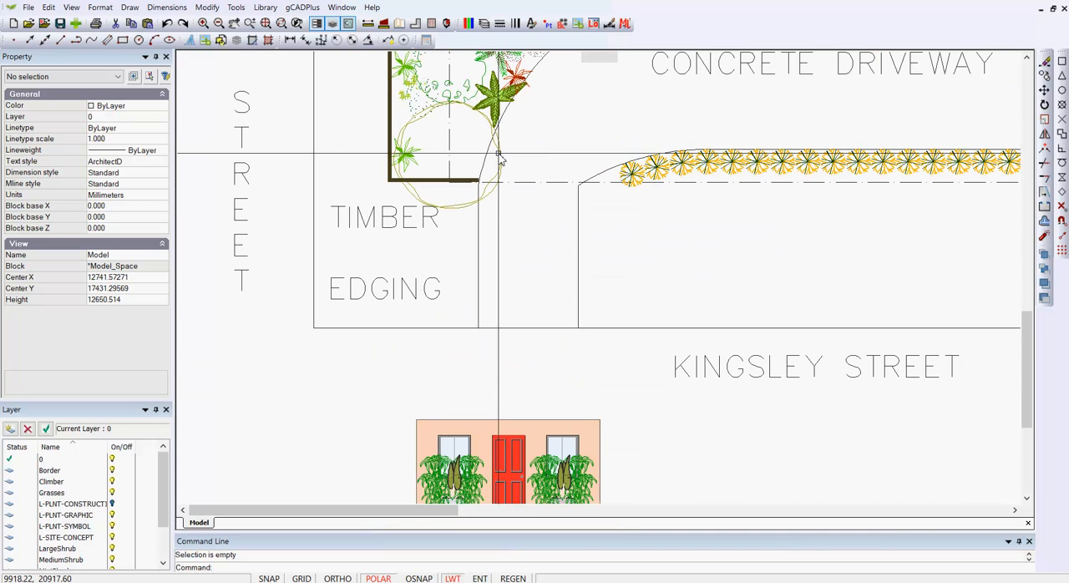
left_click(501, 159)
right_click(490, 173)
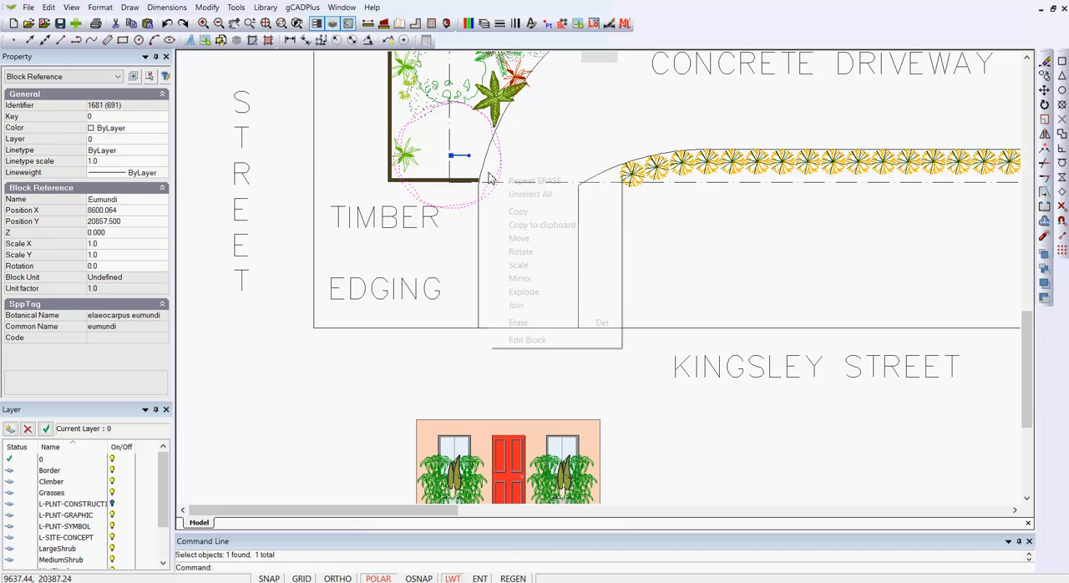
left_click(520, 264)
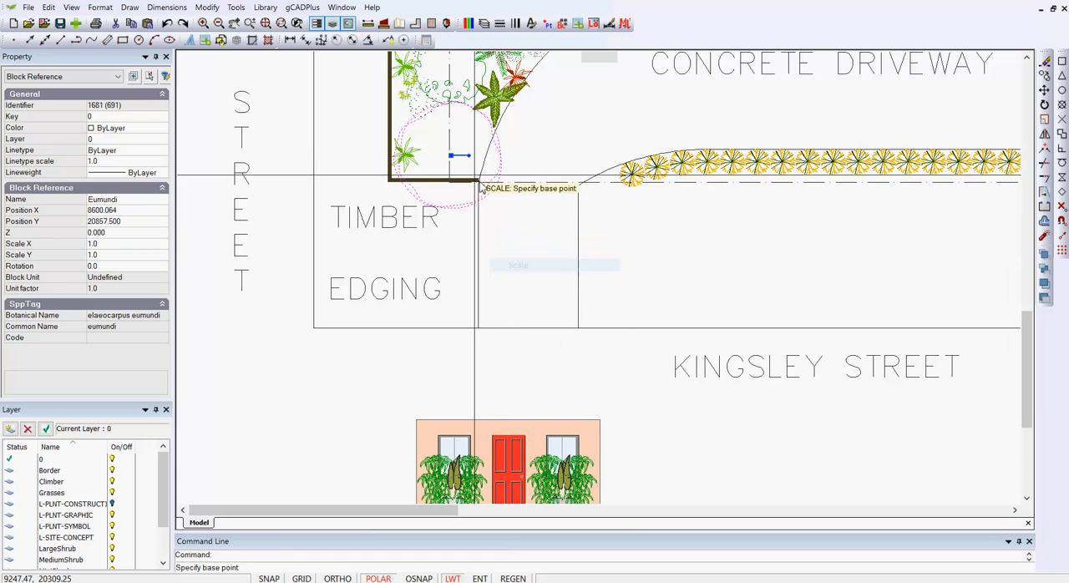
left_click(450, 155)
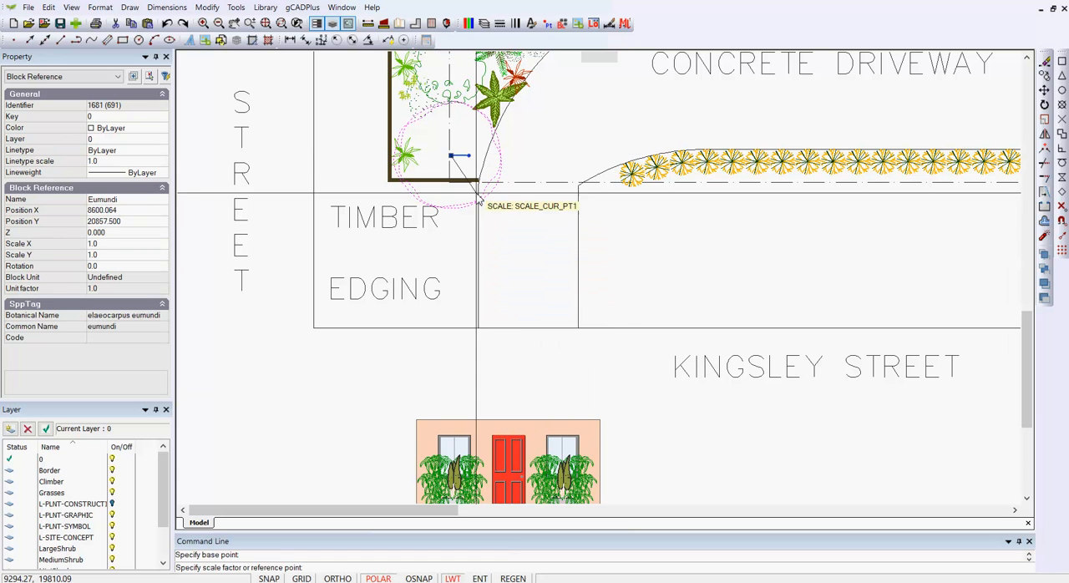
left_click(505, 234)
key("Escape")
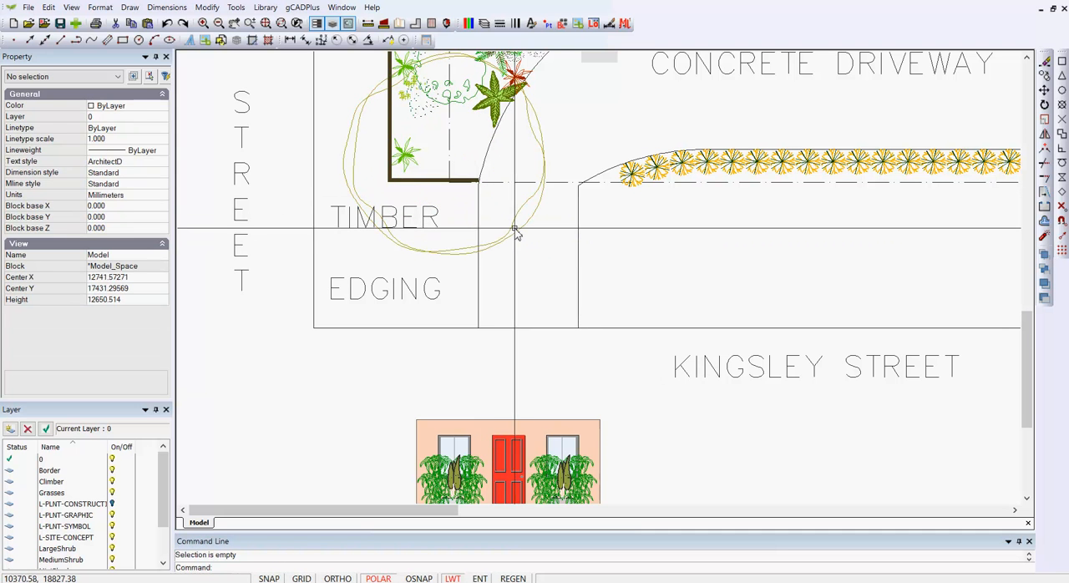
- Edit the Eumundi block, fill both outline polylines with transparency 100, and return to the drawing to view the canopy over the planting
left_click(512, 231)
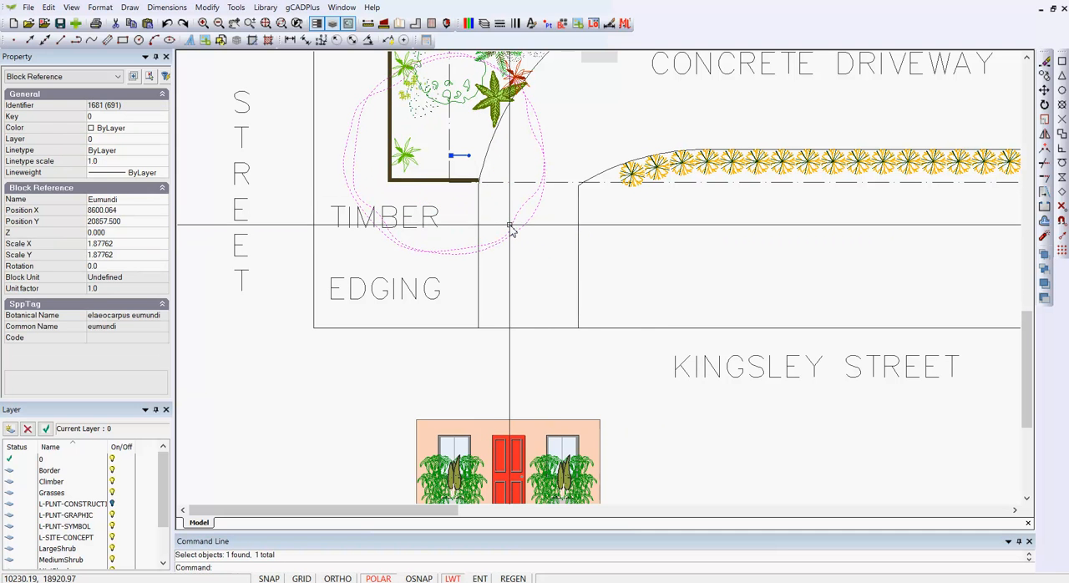
right_click(512, 228)
left_click(565, 399)
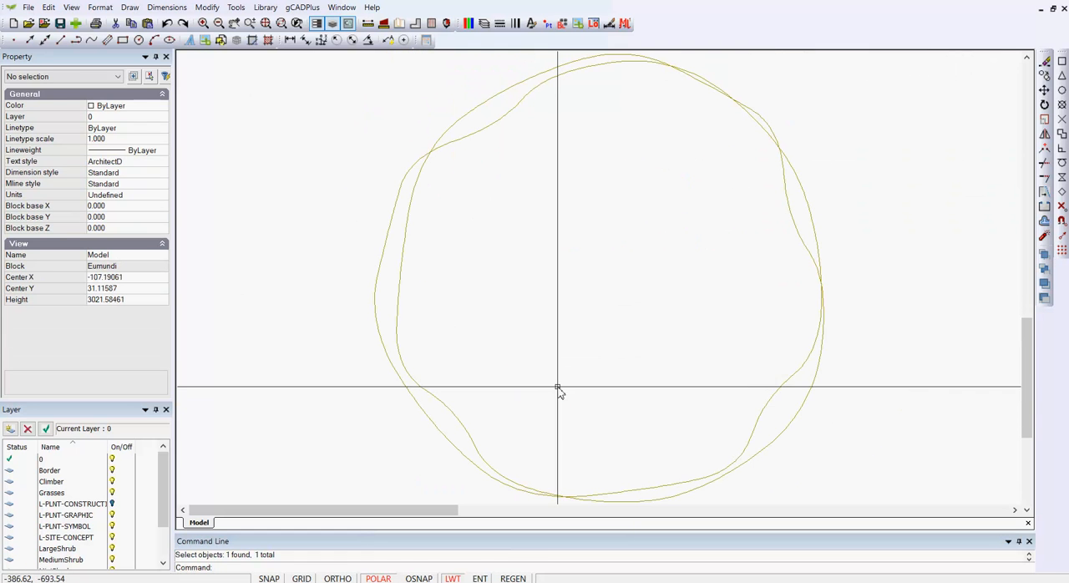
left_click_drag(846, 425, 375, 176)
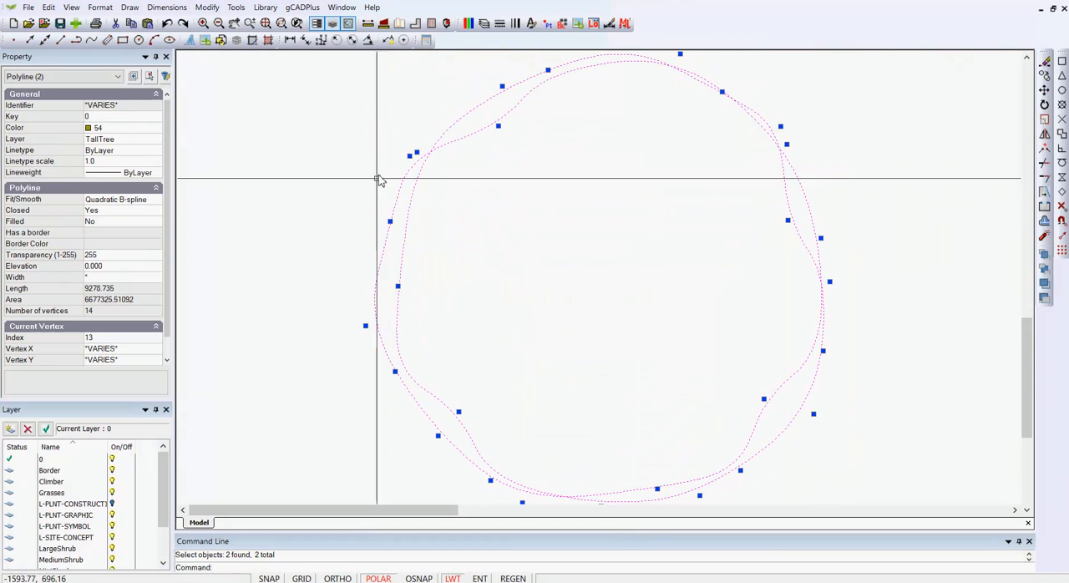
double_click(108, 224)
left_click(121, 255)
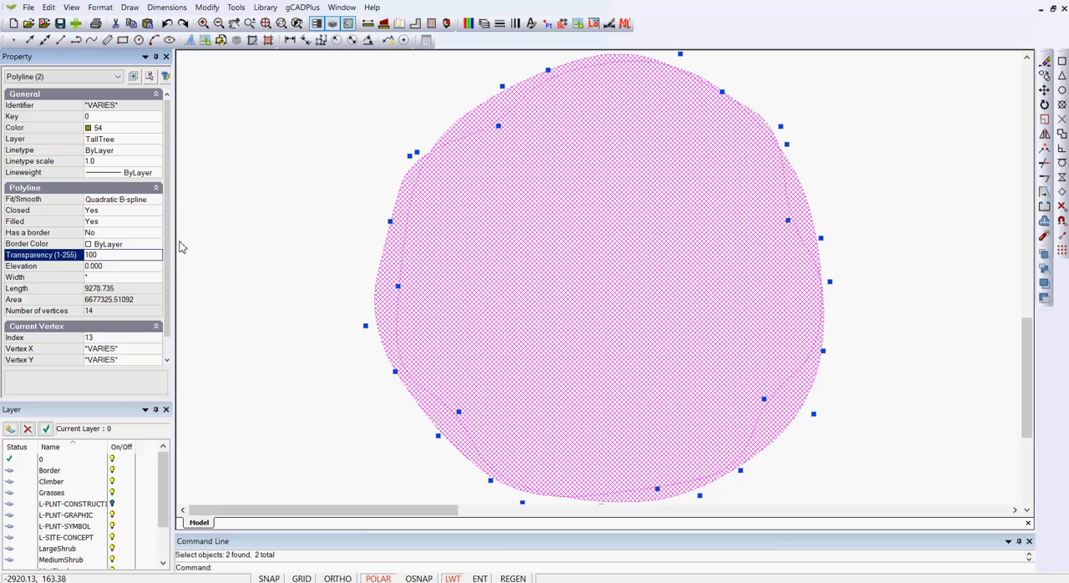
right_click(279, 158)
left_click(299, 166)
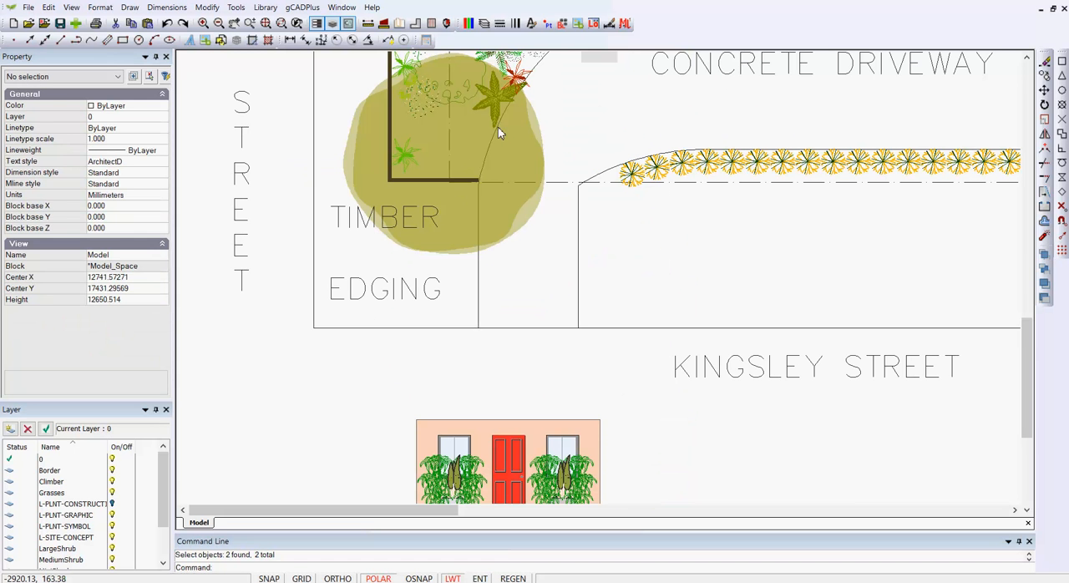
middle_click_drag(540, 260, 542, 347)
scroll(502, 267, "up", 1)
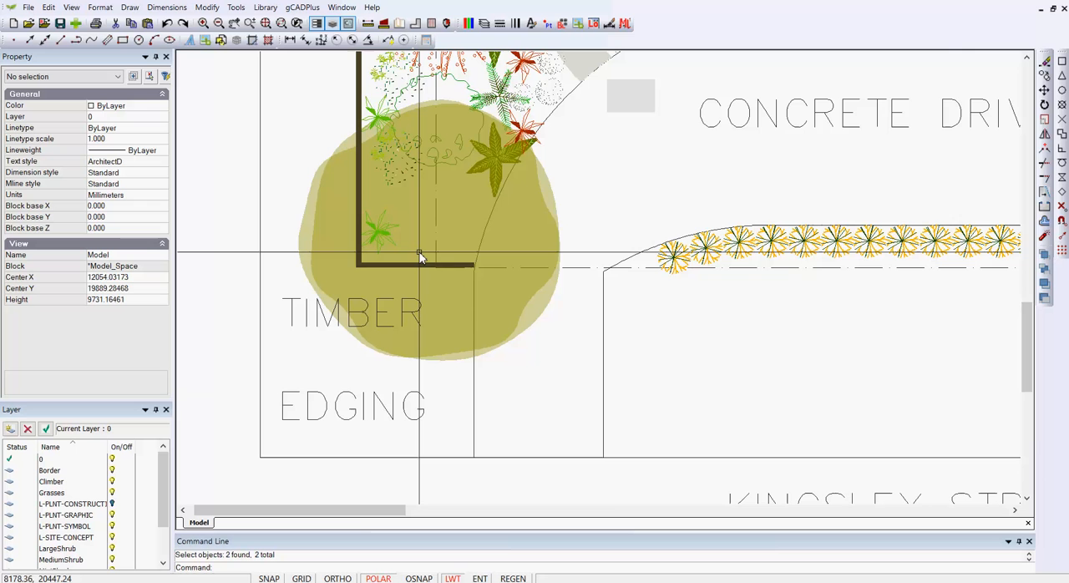
scroll(422, 259, "down", 3)
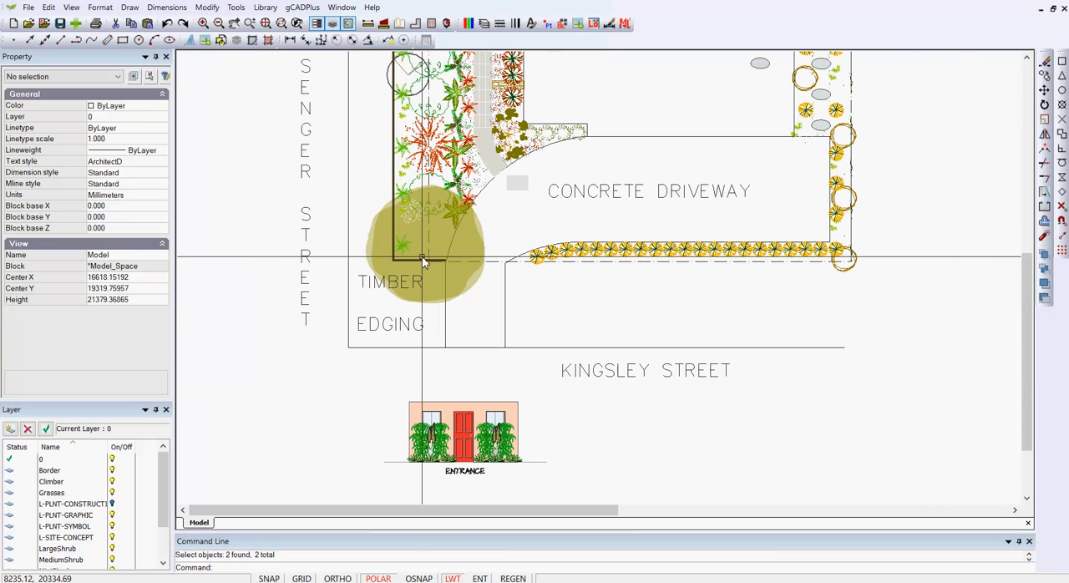